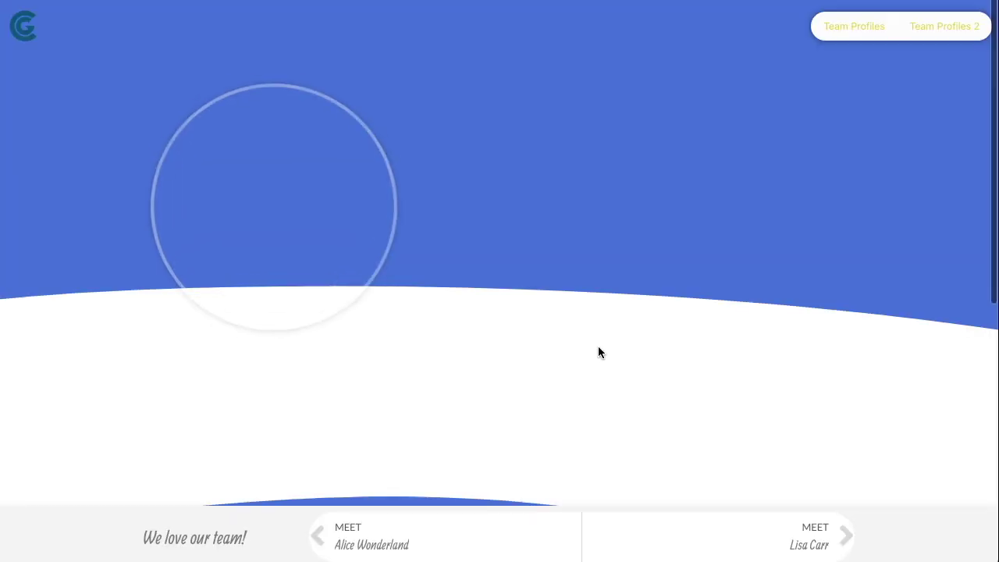
scroll(689, 358, "down", 5)
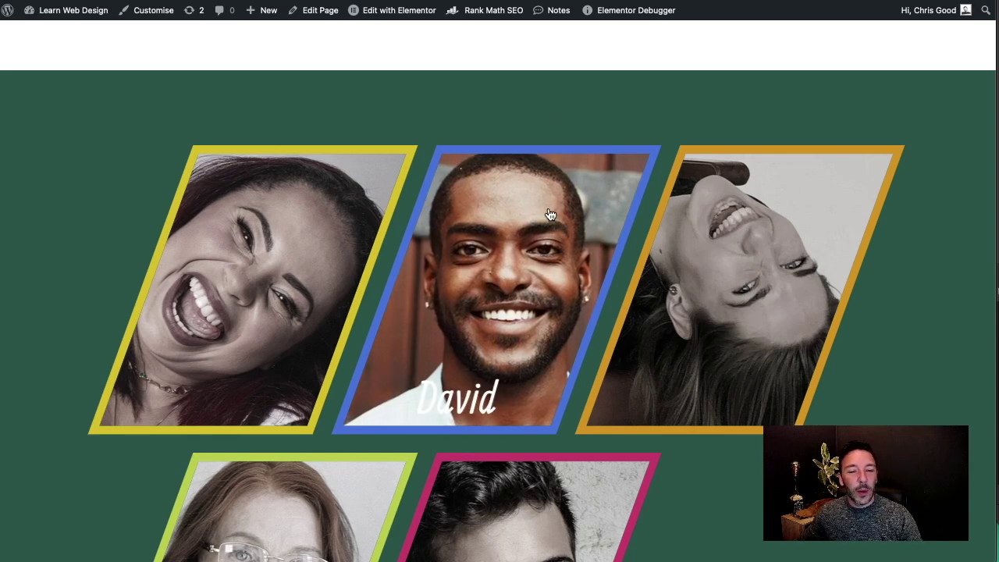
- Scroll down the team grid and open David's photo card to view his profile page
left_click(512, 244)
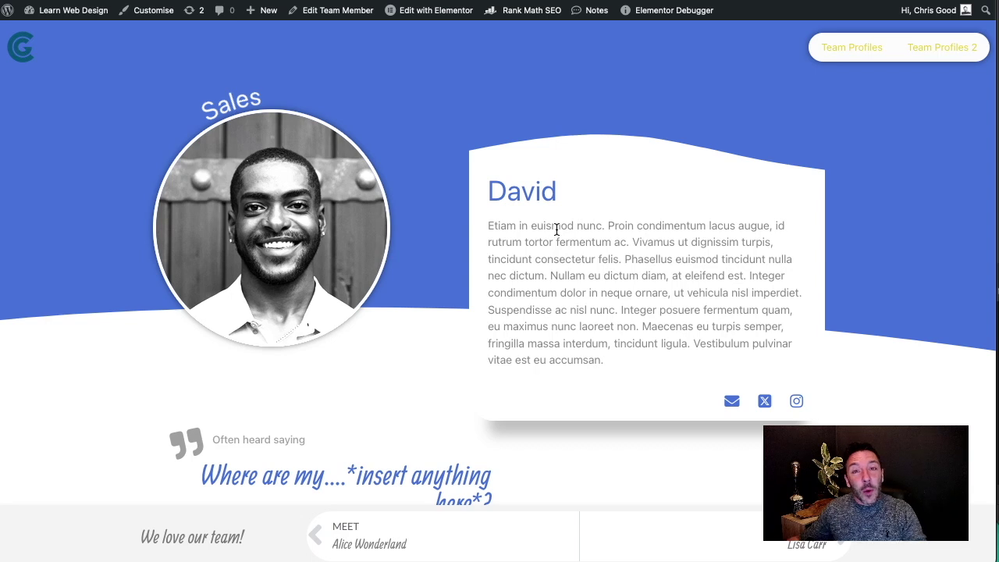
scroll(635, 235, "down", 1)
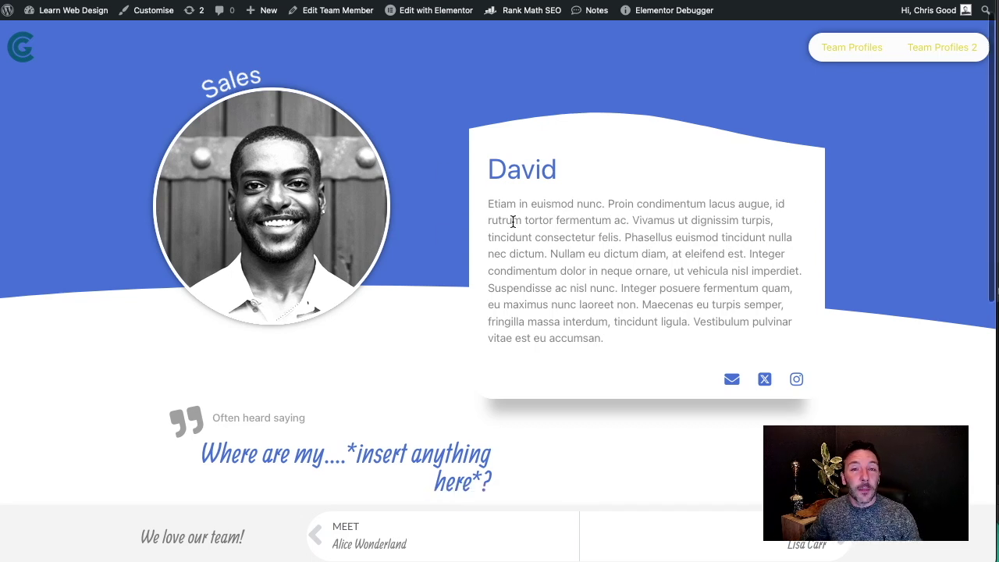
scroll(558, 234, "down", 1)
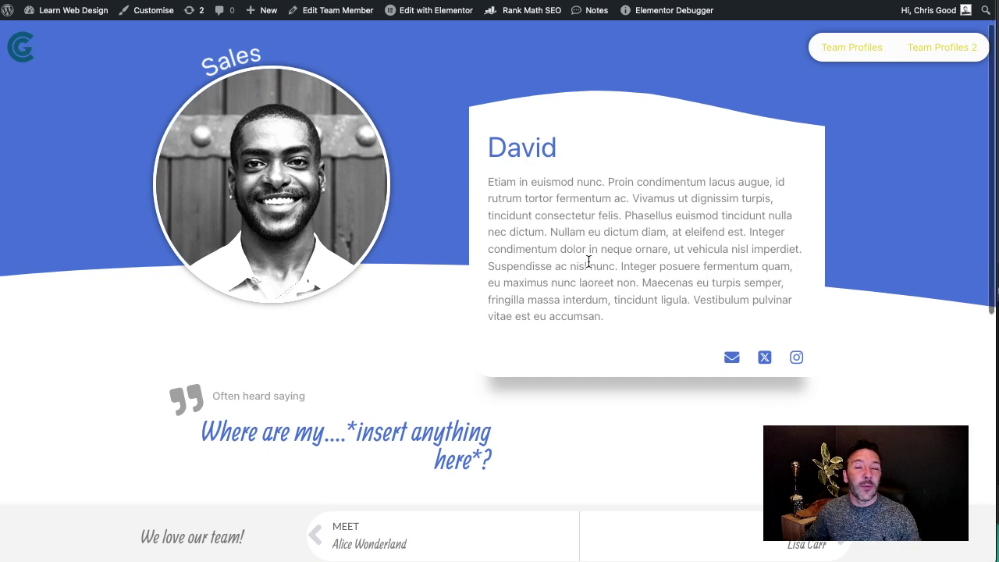
scroll(589, 209, "up", 1)
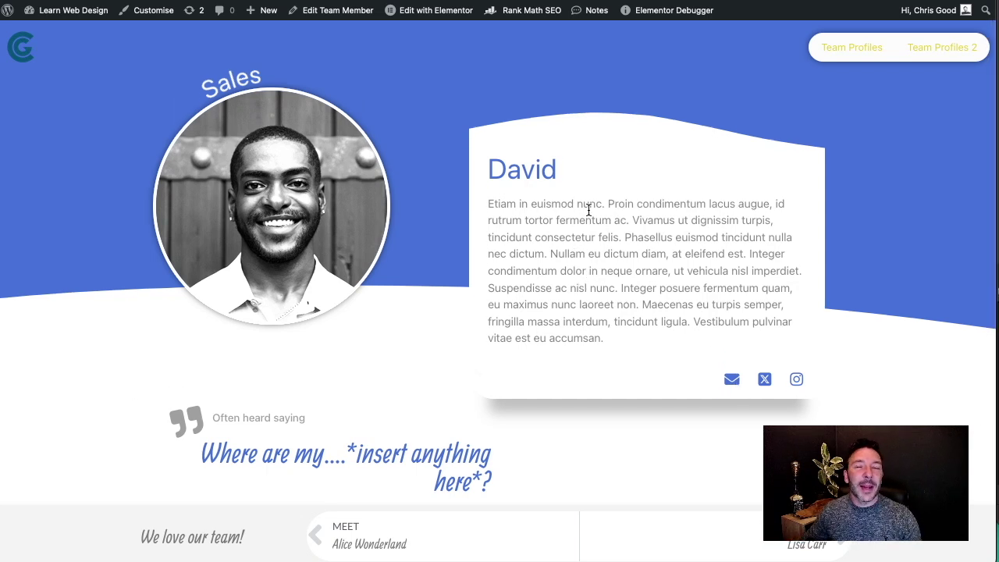
scroll(637, 336, "down", 1)
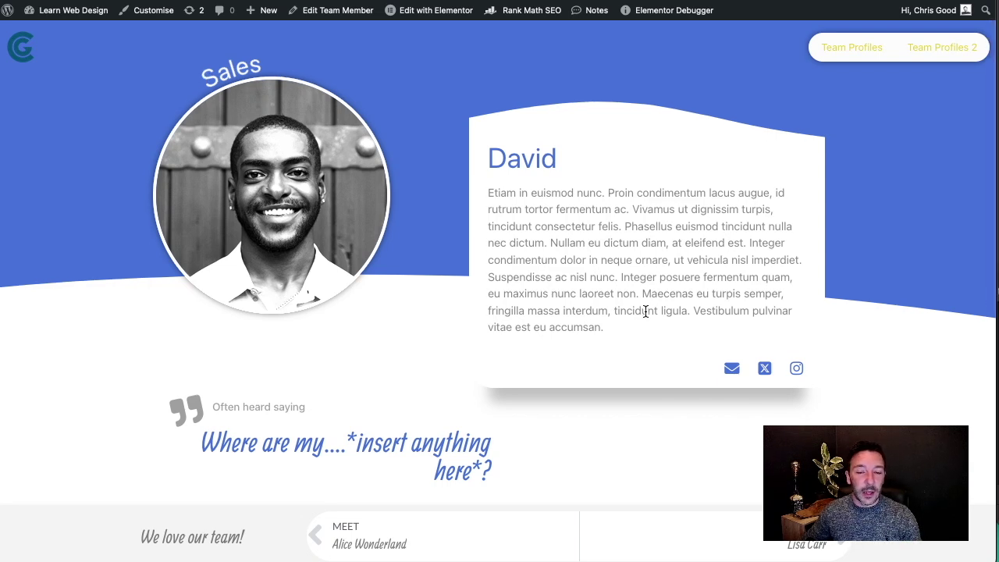
key("ctrl+shift+Tab")
scroll(348, 210, "up", 5)
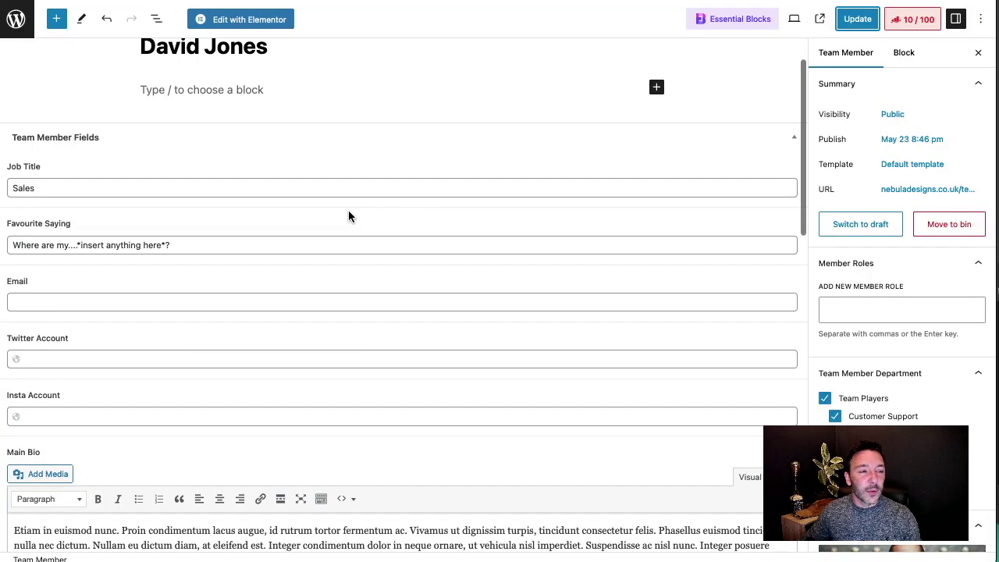
scroll(356, 232, "down", 5)
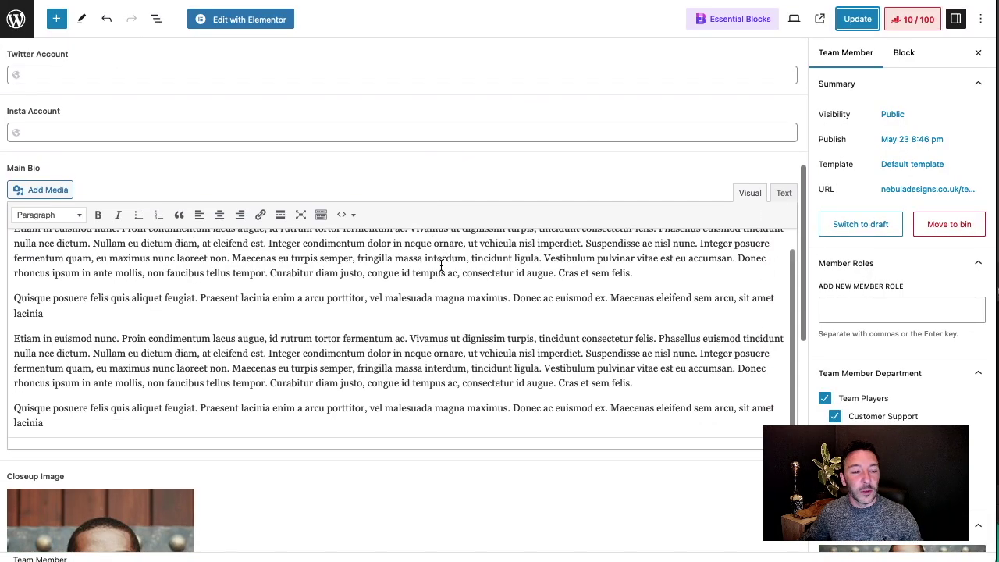
scroll(305, 335, "up", 5)
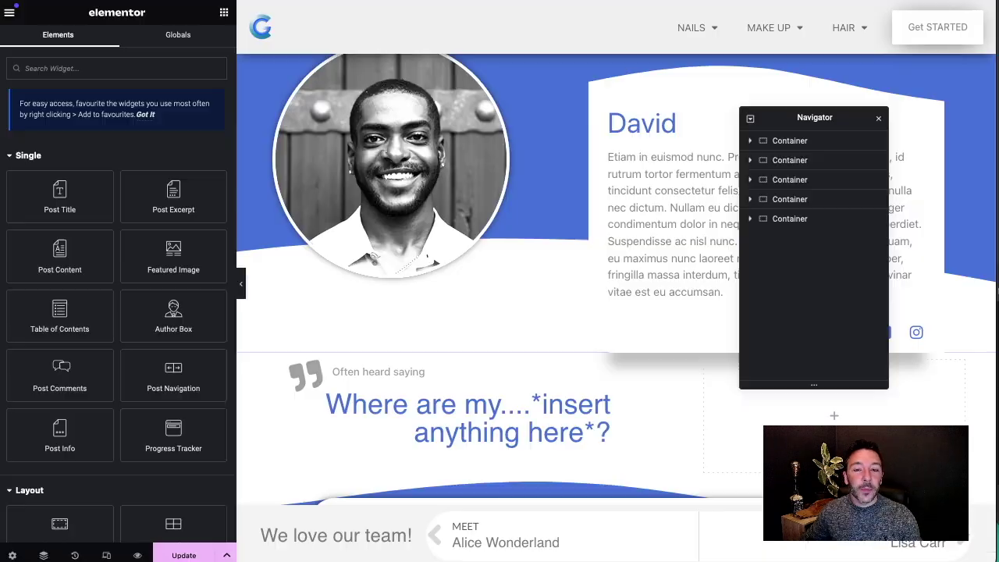
left_click_drag(765, 114, 459, 290)
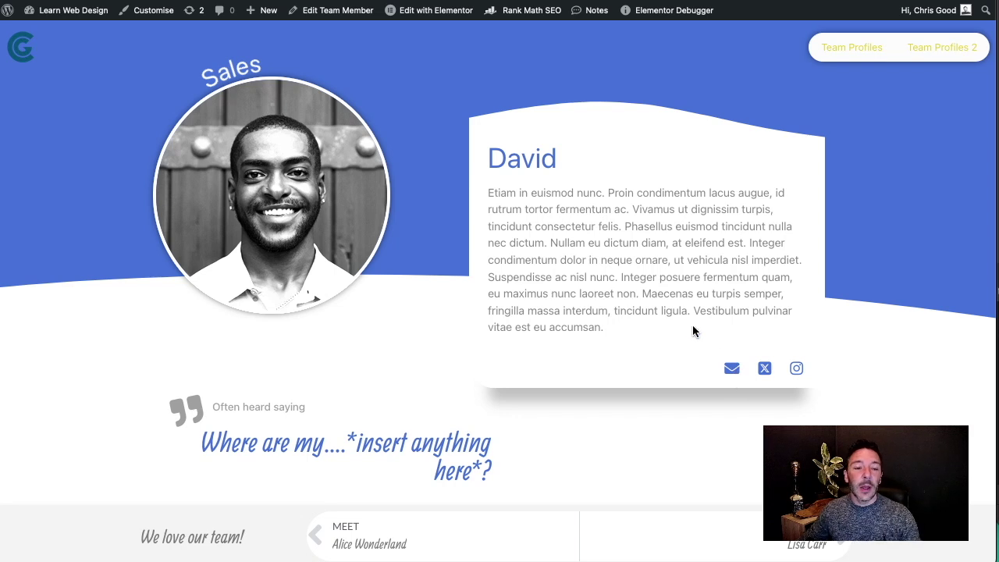
- Delete David's Favourite Saying text and update the team member
scroll(710, 302, "down", 1)
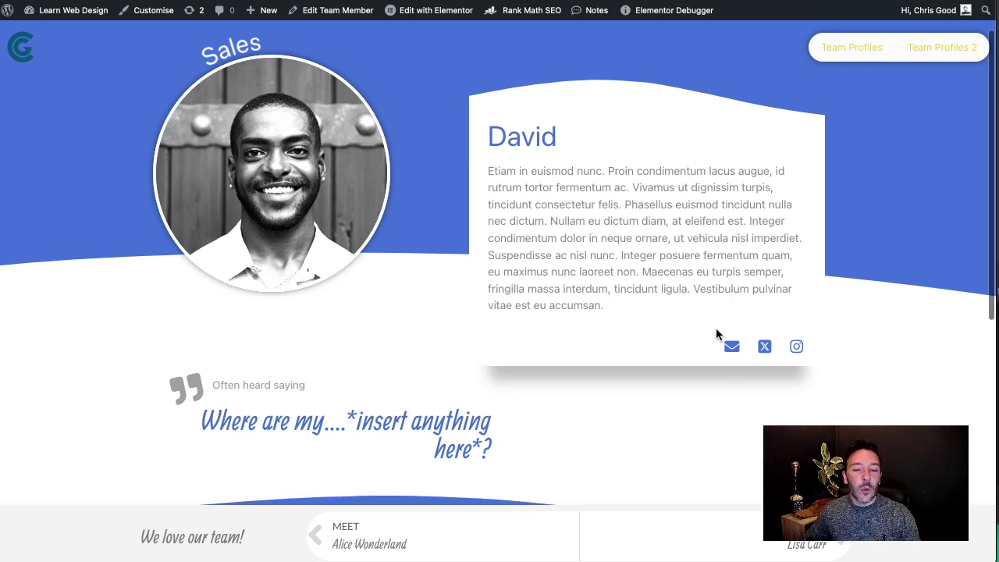
scroll(725, 331, "down", 3)
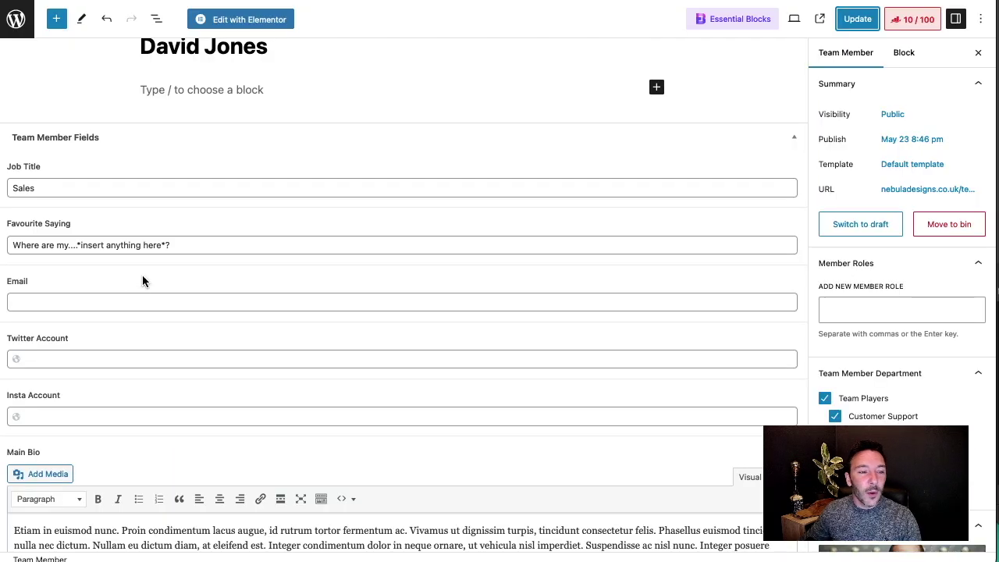
left_click_drag(174, 246, 10, 246)
key("ctrl+c")
key("BackSpace")
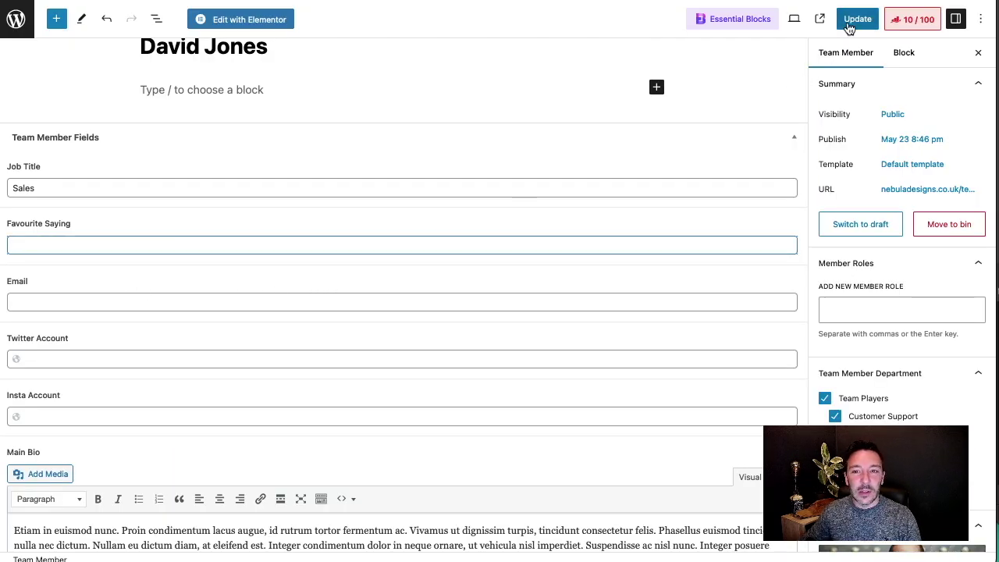
left_click(857, 18)
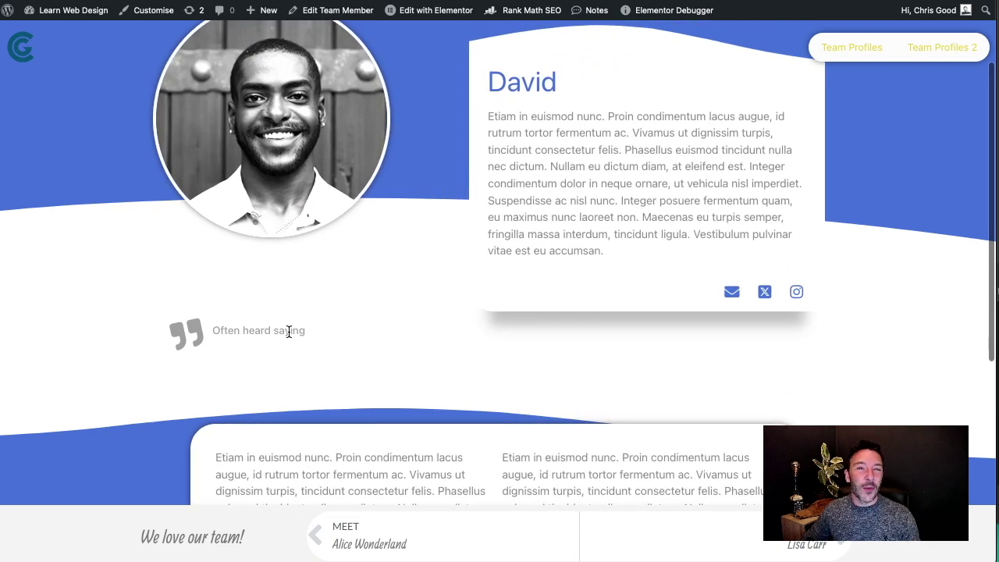
- Paste the saying back into Favourite Saying, update, and recheck the front-end profile
key("ctrl+shift+Tab")
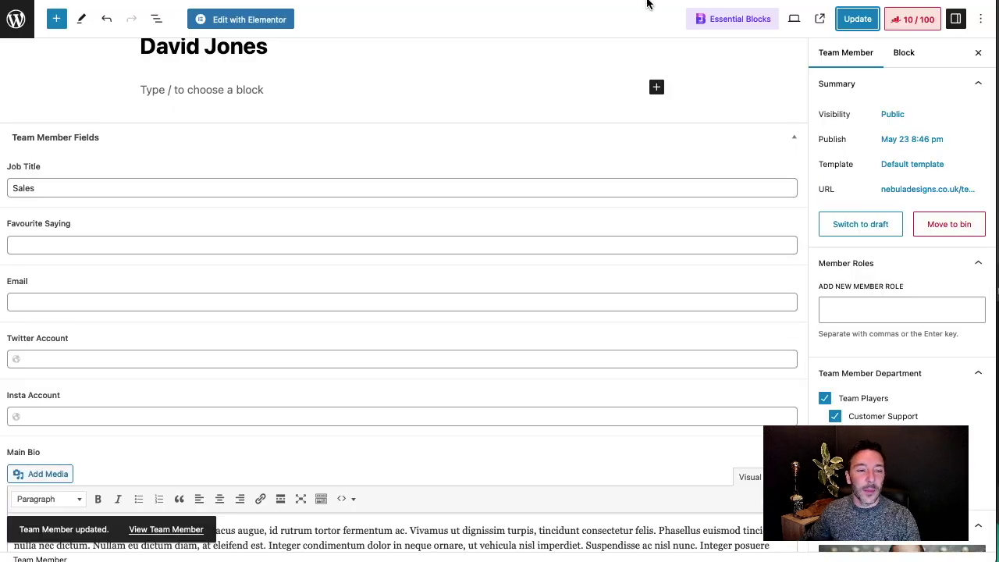
left_click(250, 245)
key("ctrl+v")
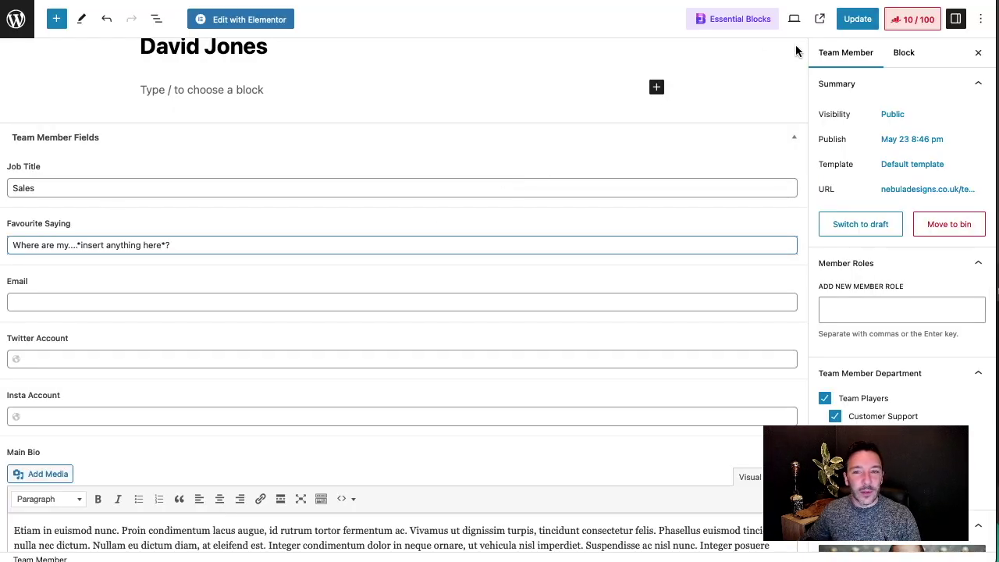
left_click(857, 20)
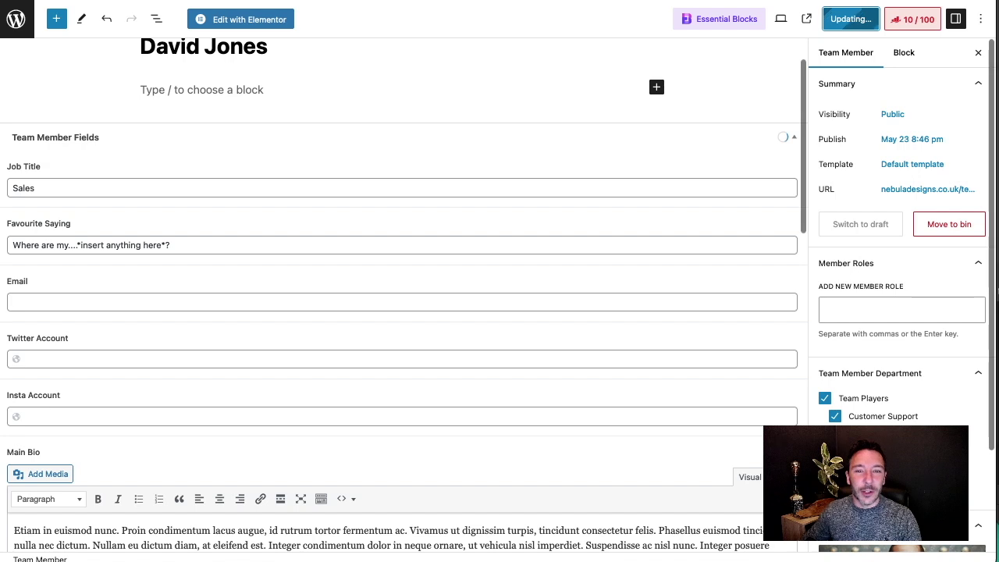
key("ctrl+Tab")
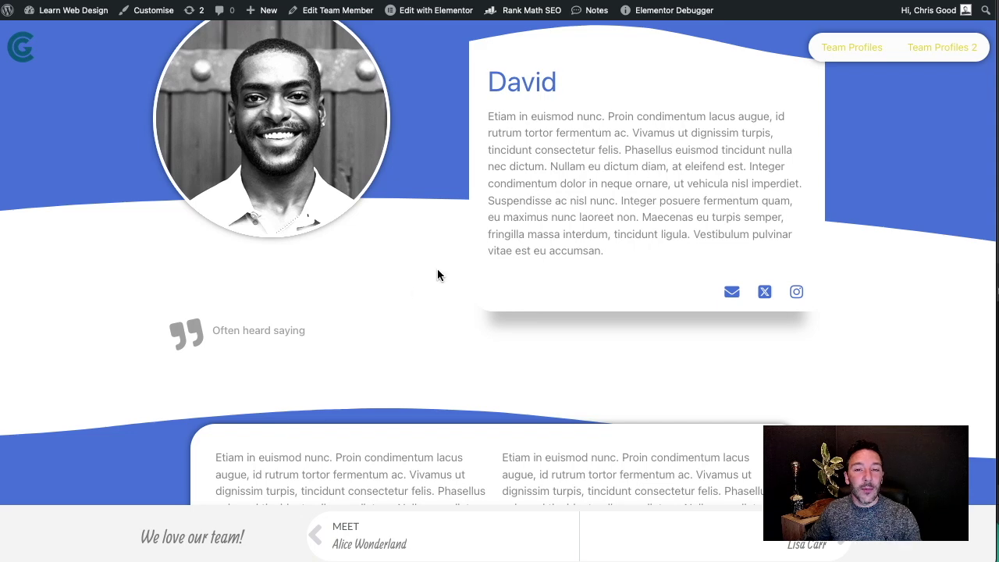
key("ctrl+shift+Tab")
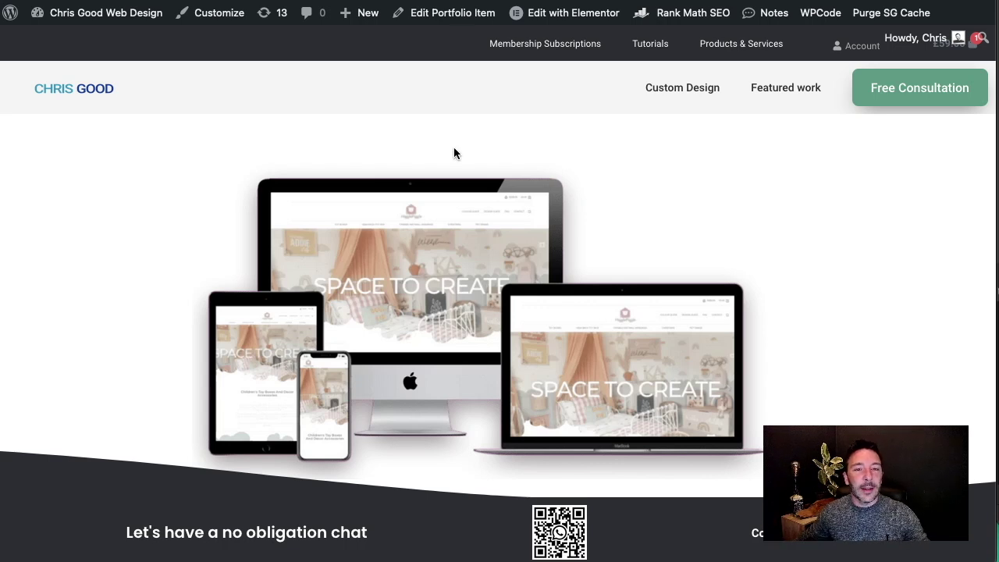
- Scroll through to the fitness website's Project Elements row showing Live Site without View Site
scroll(593, 151, "down", 1)
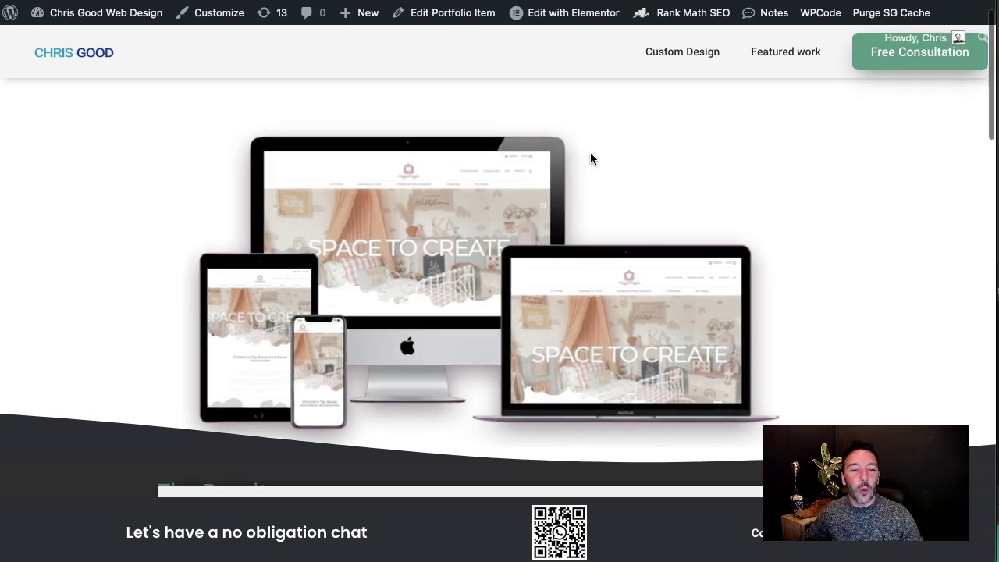
scroll(590, 156, "up", 1)
scroll(581, 212, "down", 2)
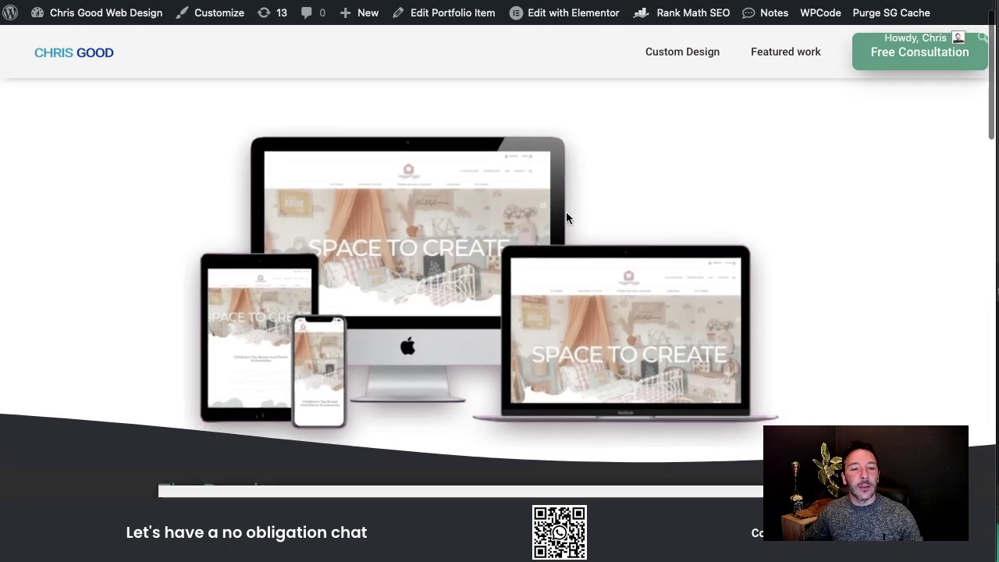
scroll(566, 217, "down", 5)
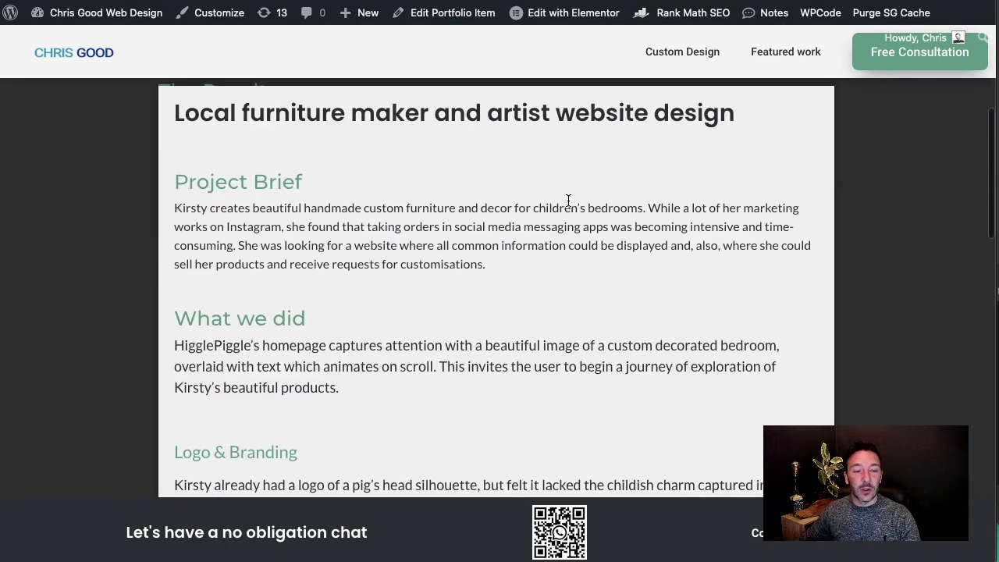
scroll(564, 196, "down", 6)
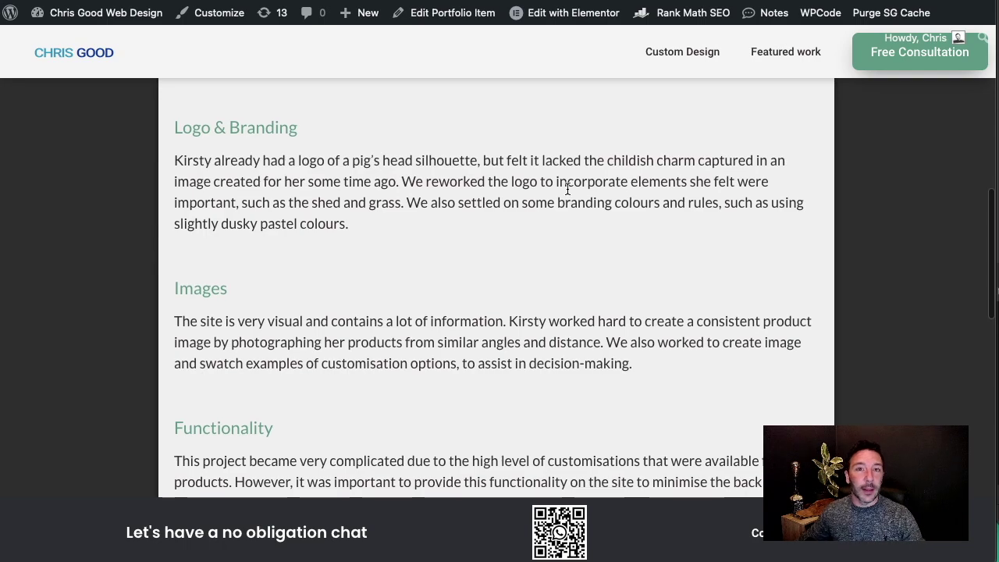
scroll(481, 188, "down", 10)
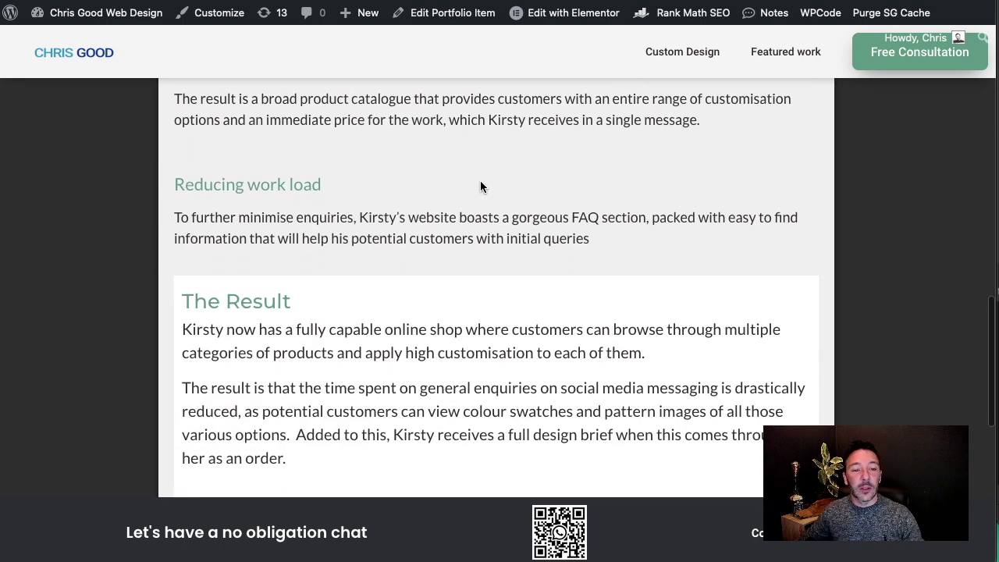
scroll(449, 196, "up", 20)
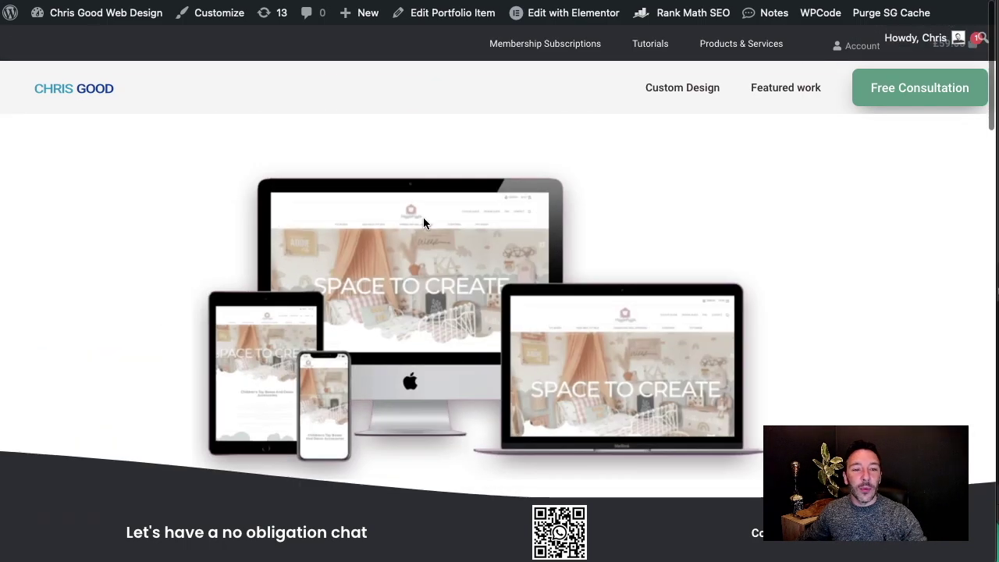
scroll(427, 226, "down", 6)
scroll(437, 196, "up", 6)
scroll(448, 138, "down", 3)
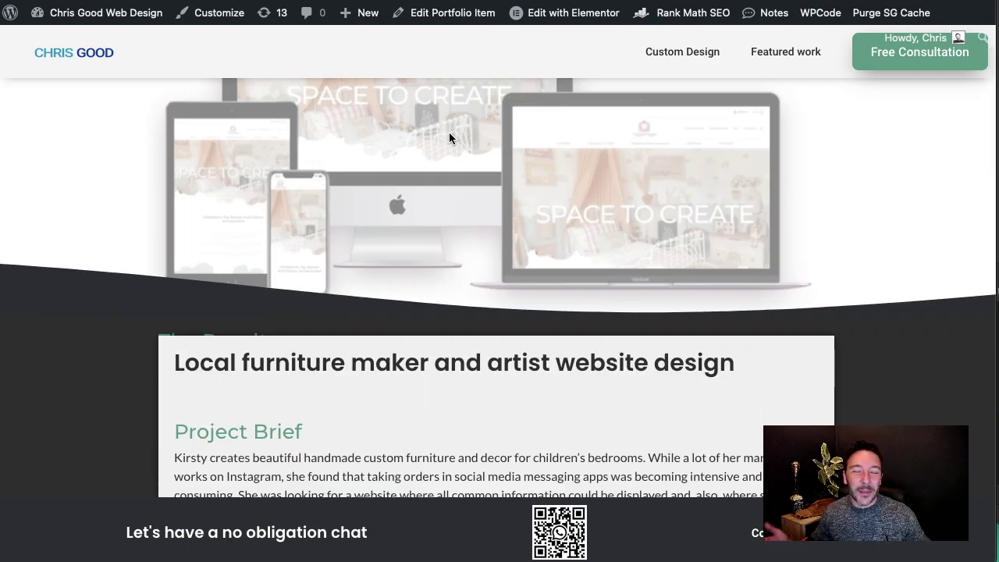
scroll(654, 268, "down", 5)
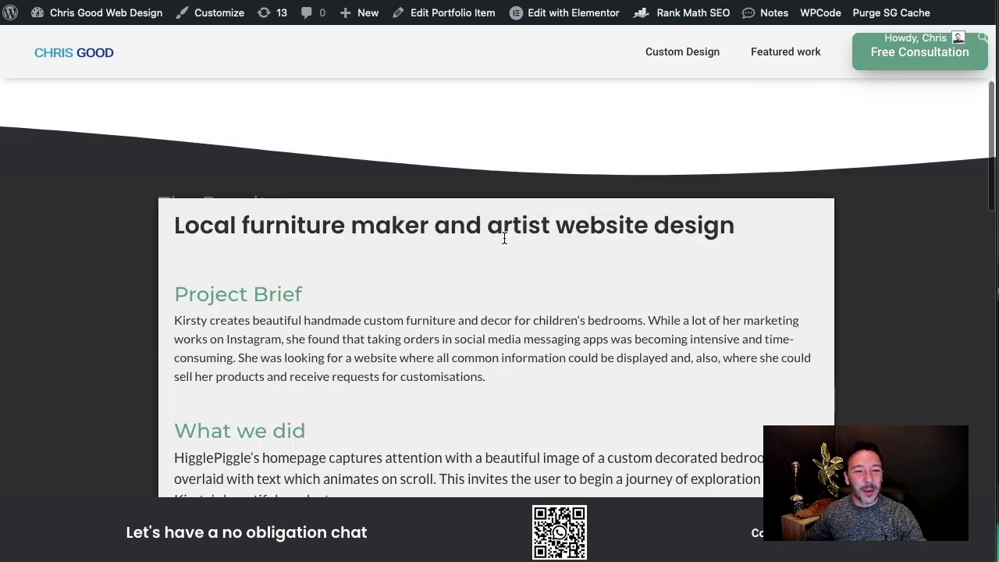
scroll(471, 213, "down", 1)
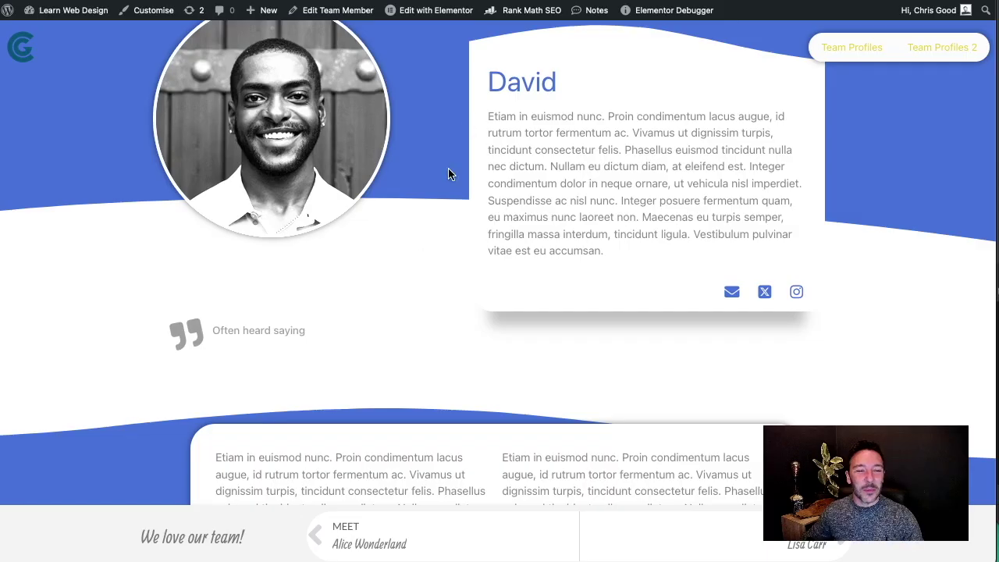
scroll(468, 219, "down", 3)
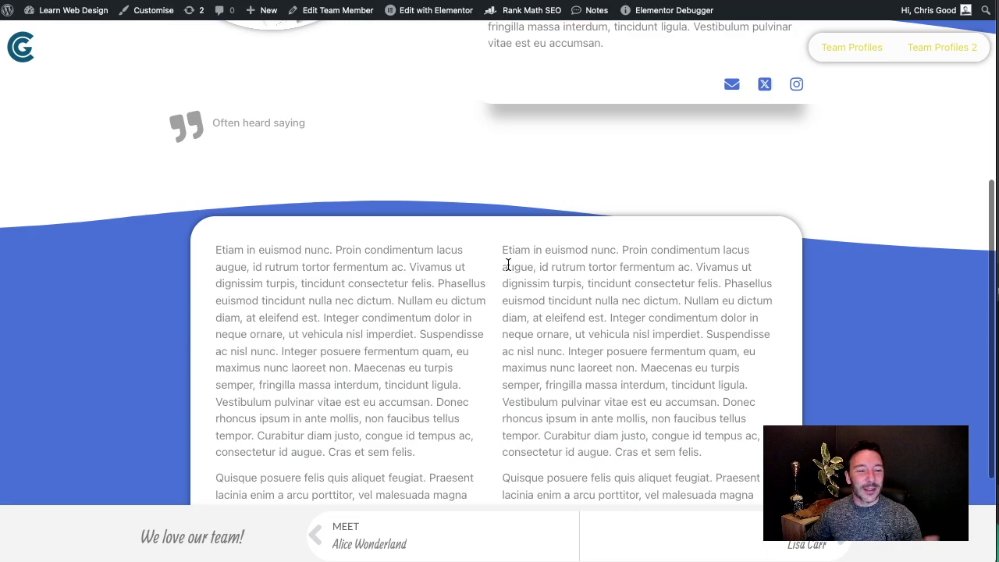
scroll(512, 235, "up", 3)
scroll(516, 215, "up", 1)
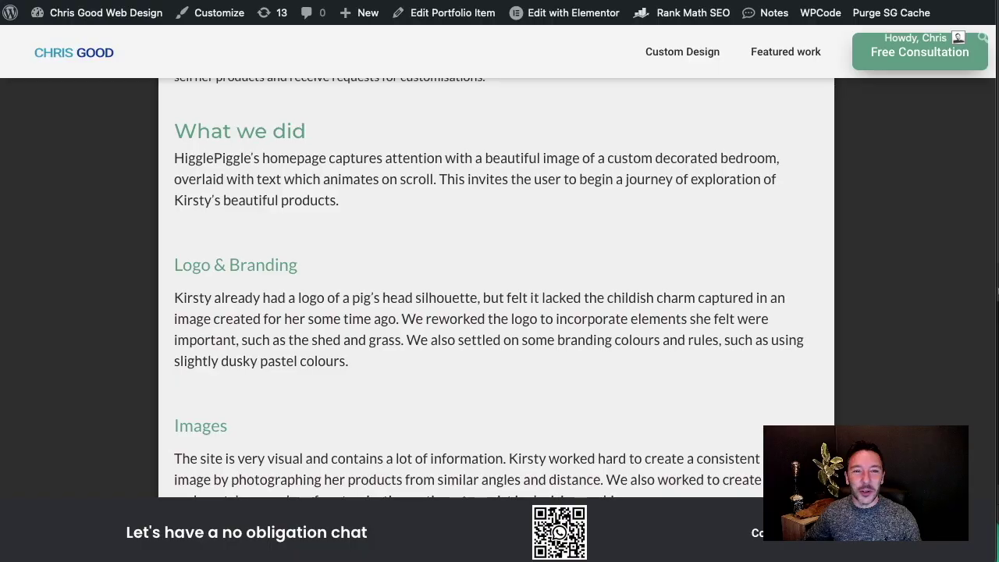
scroll(469, 153, "up", 3)
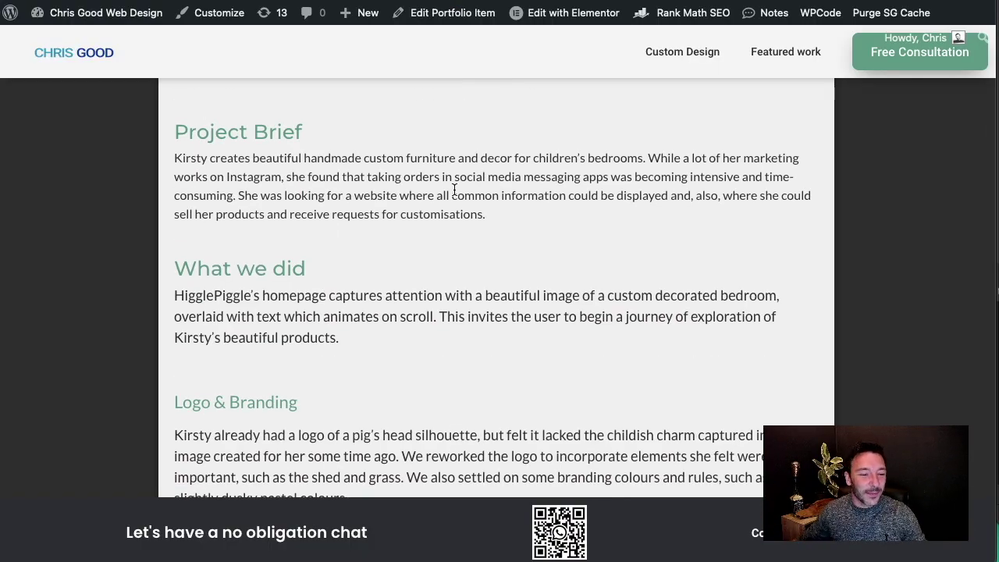
scroll(455, 235, "down", 5)
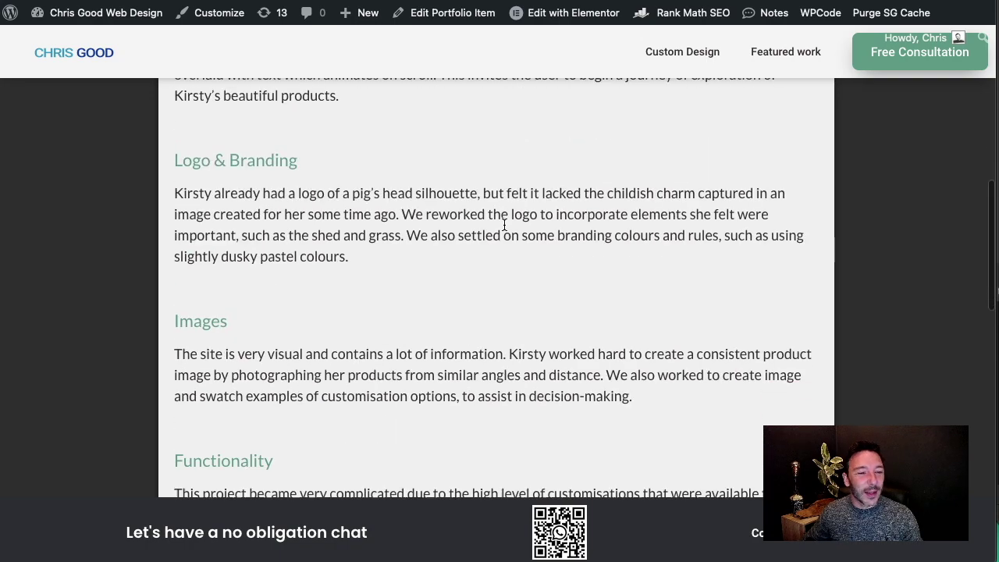
scroll(504, 225, "down", 7)
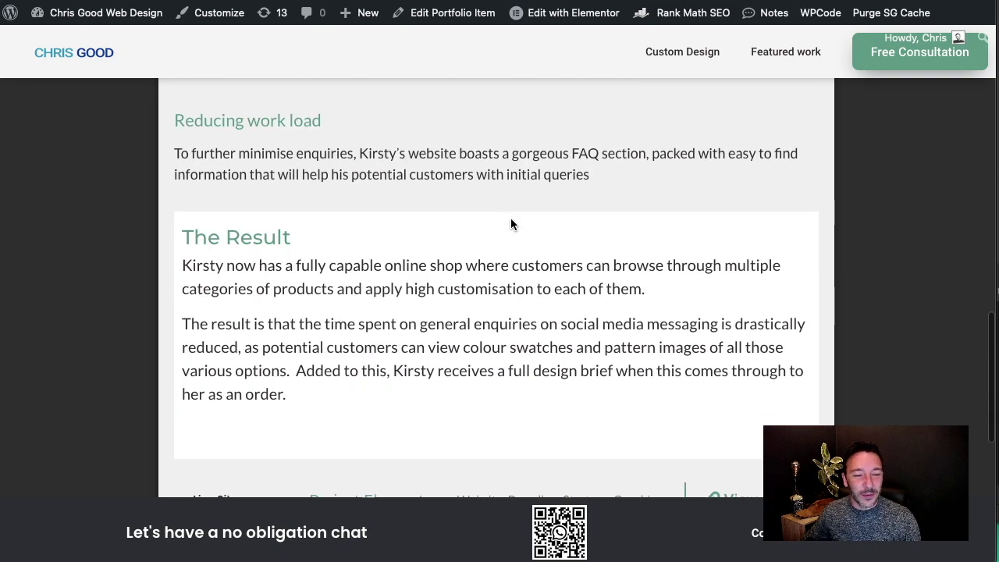
scroll(514, 218, "down", 1)
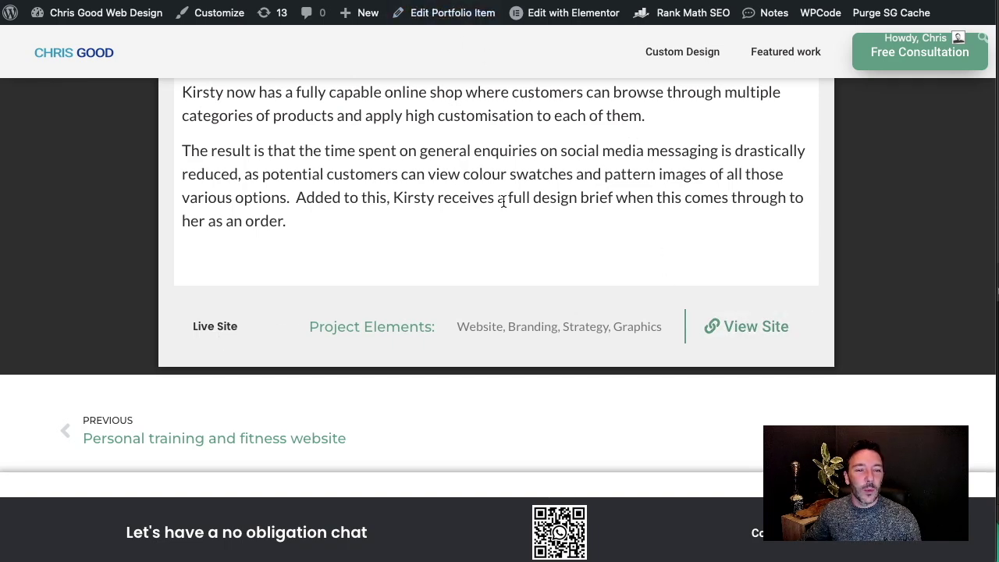
scroll(499, 195, "up", 15)
scroll(497, 191, "down", 10)
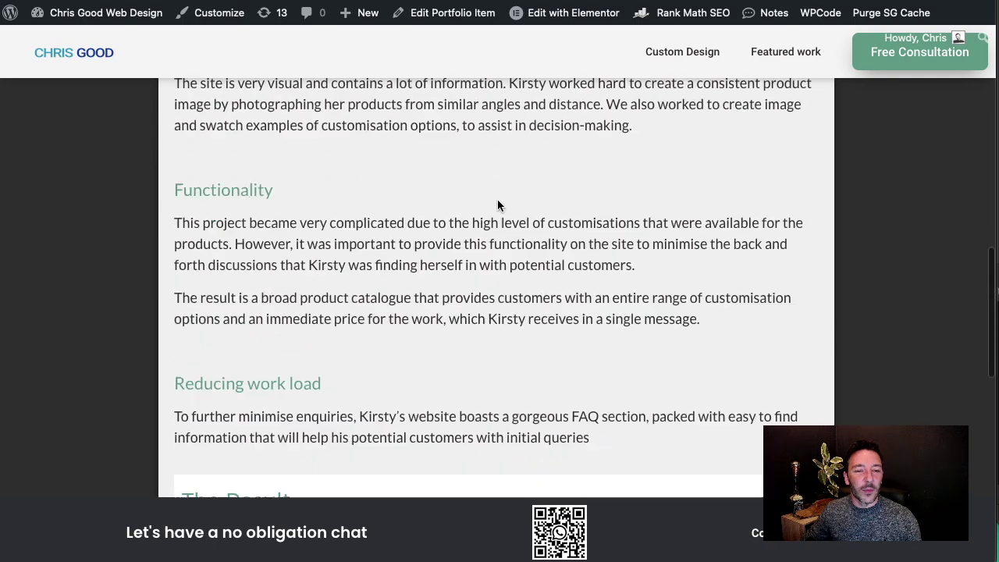
scroll(499, 205, "down", 4)
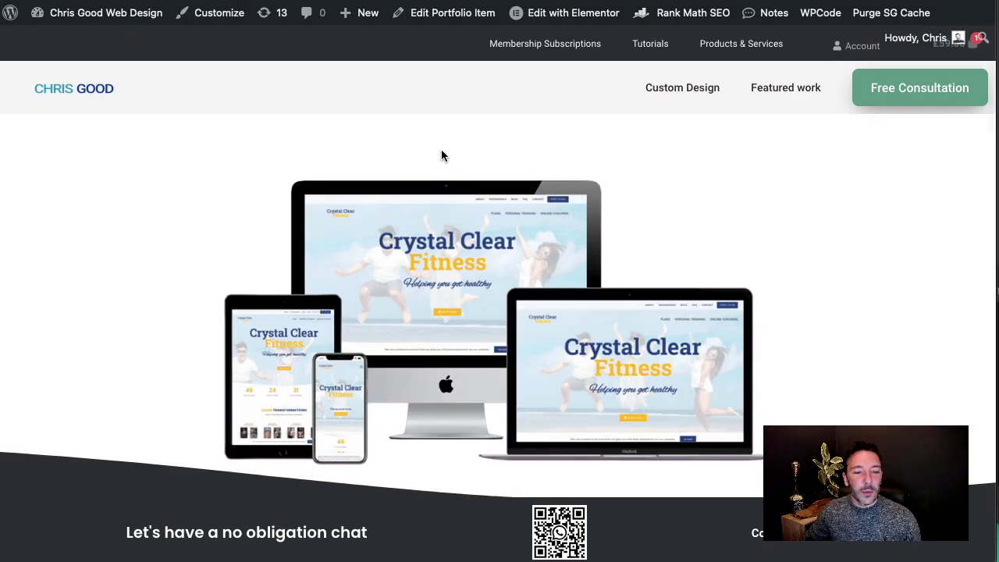
scroll(442, 156, "down", 5)
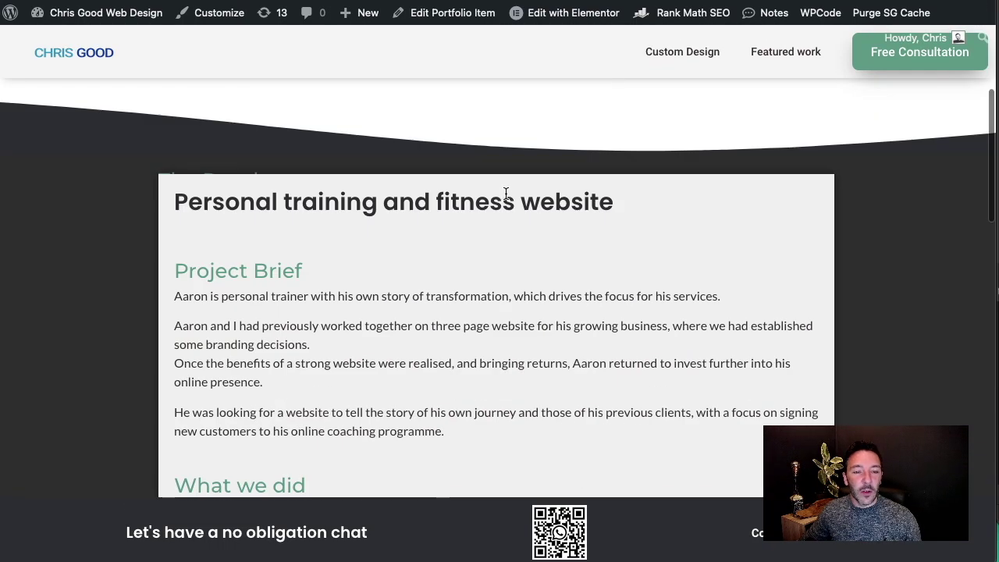
scroll(507, 195, "down", 15)
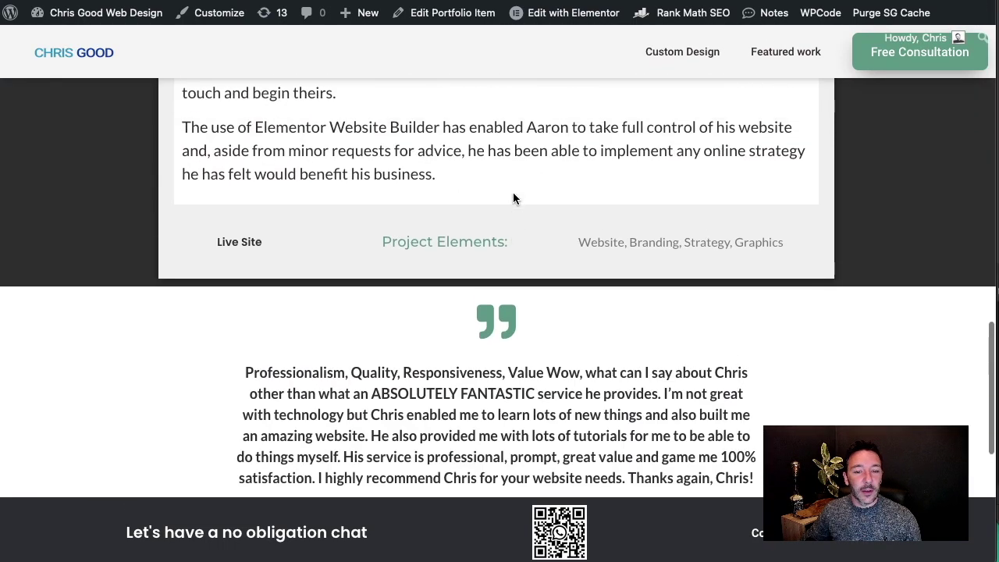
scroll(513, 197, "up", 1)
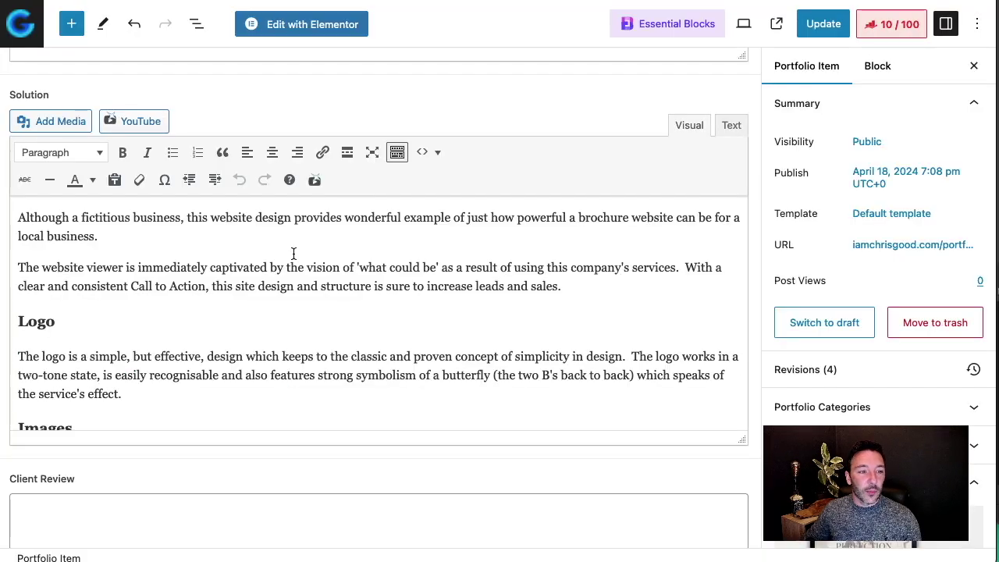
- Check the Other site link URL in the item editor, then scroll to the View Site row
scroll(424, 156, "up", 5)
scroll(473, 201, "up", 5)
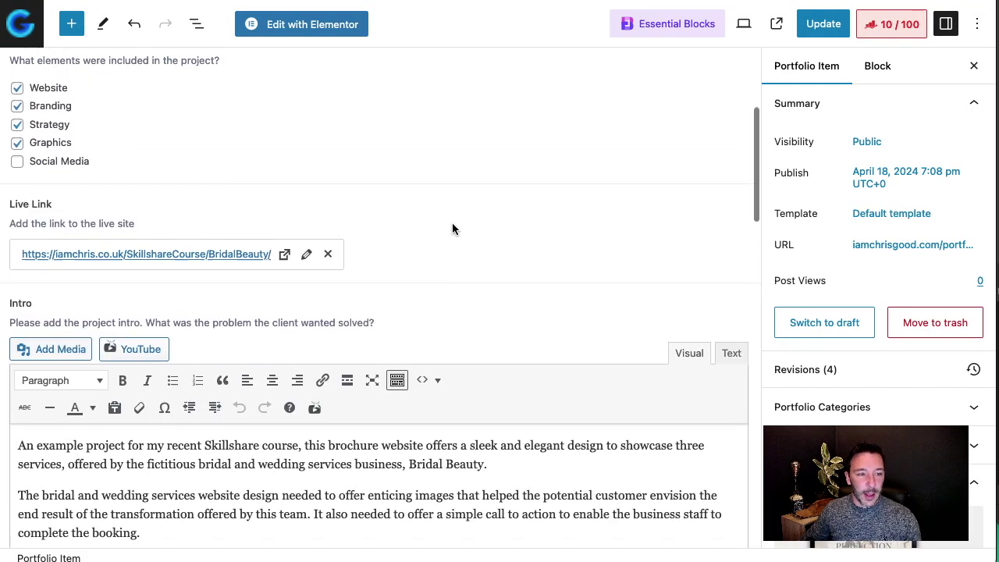
scroll(450, 227, "down", 4)
scroll(451, 242, "down", 10)
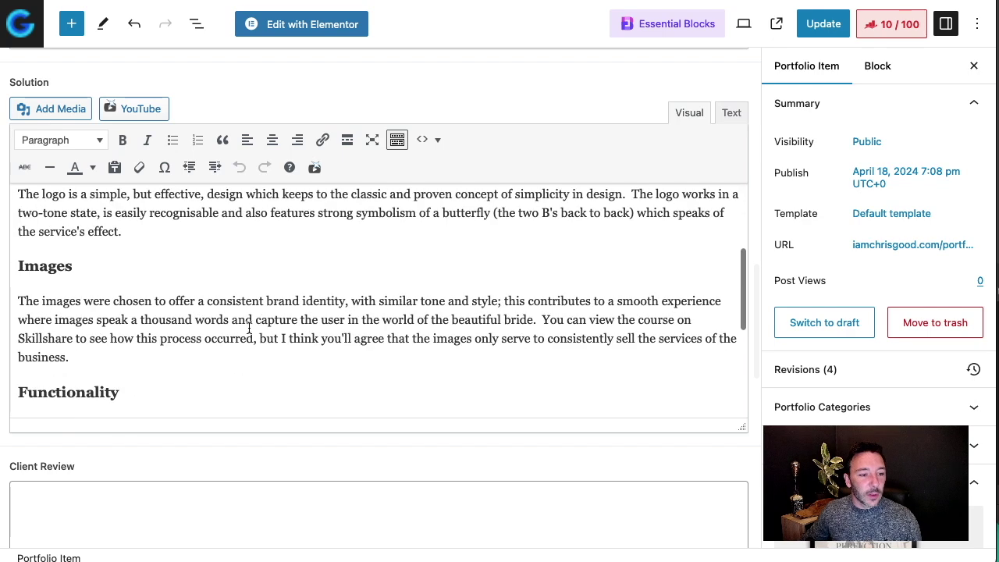
scroll(468, 404, "down", 1)
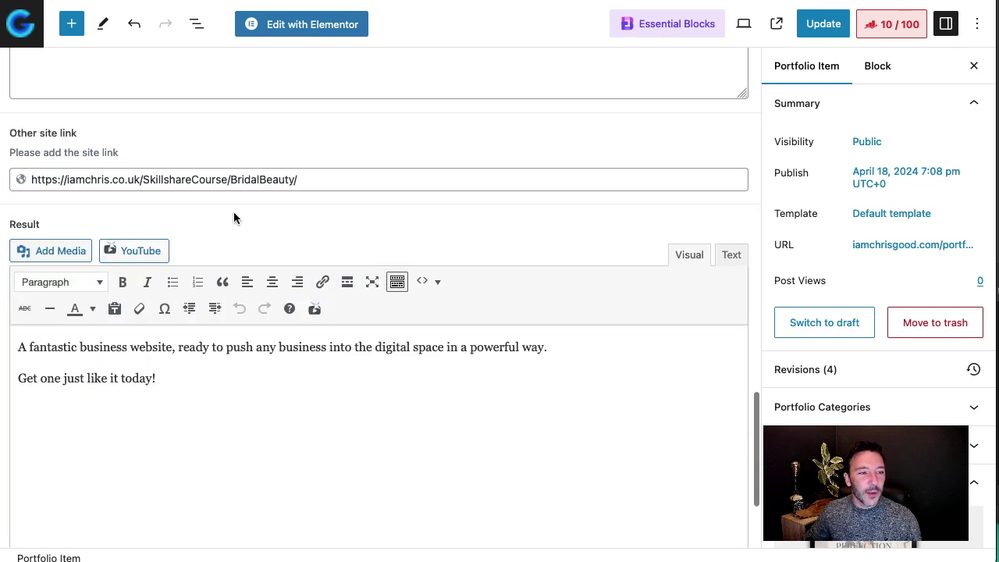
scroll(343, 195, "up", 5)
left_click_drag(347, 304, 94, 328)
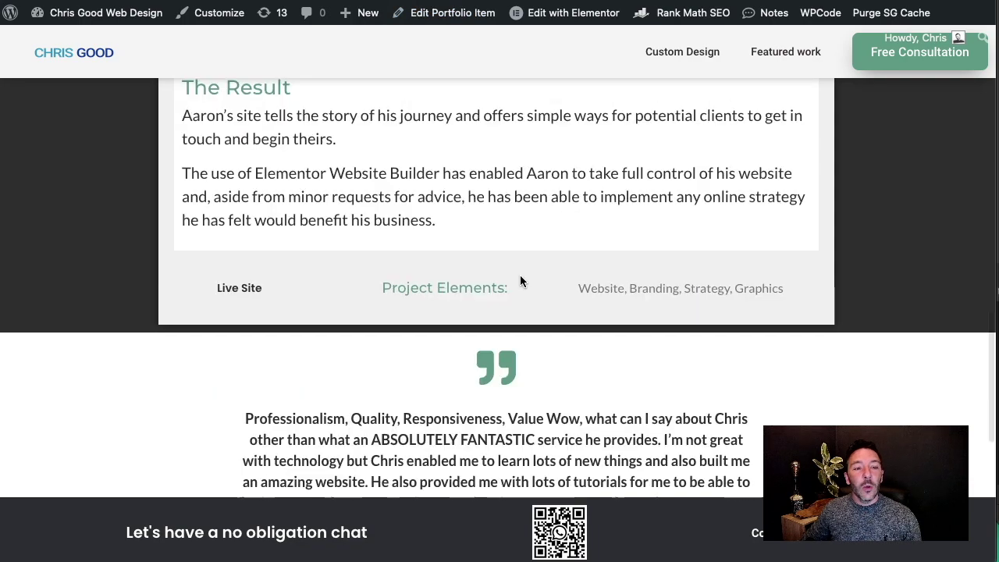
- Open the View Site link's live site in a new tab
scroll(520, 275, "up", 5)
scroll(533, 254, "up", 10)
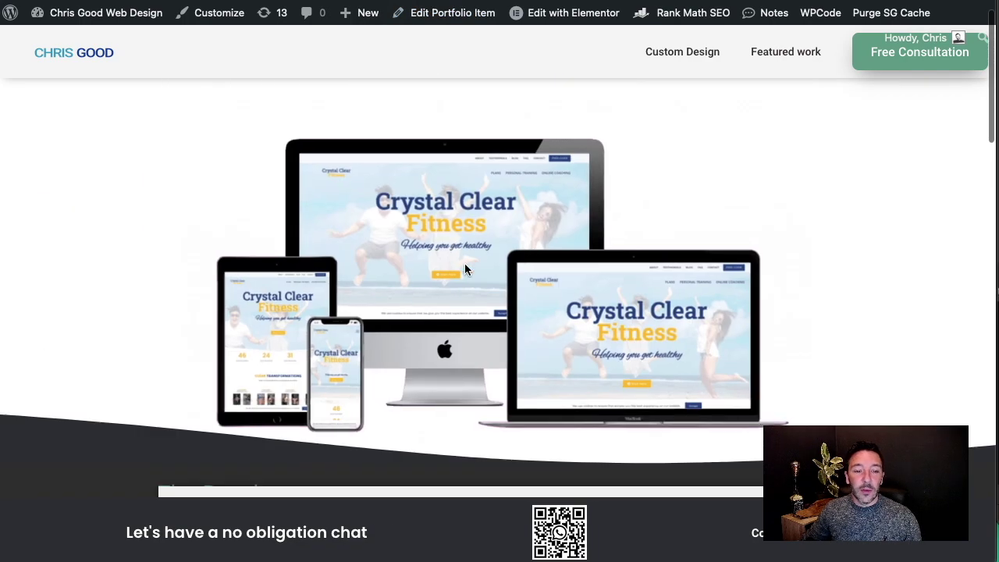
scroll(476, 268, "down", 10)
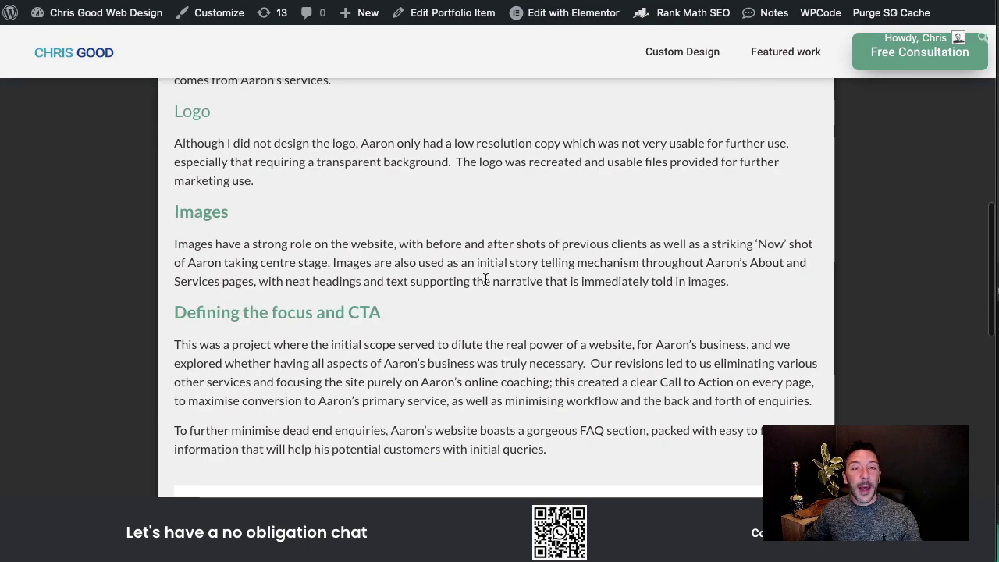
scroll(480, 266, "down", 4)
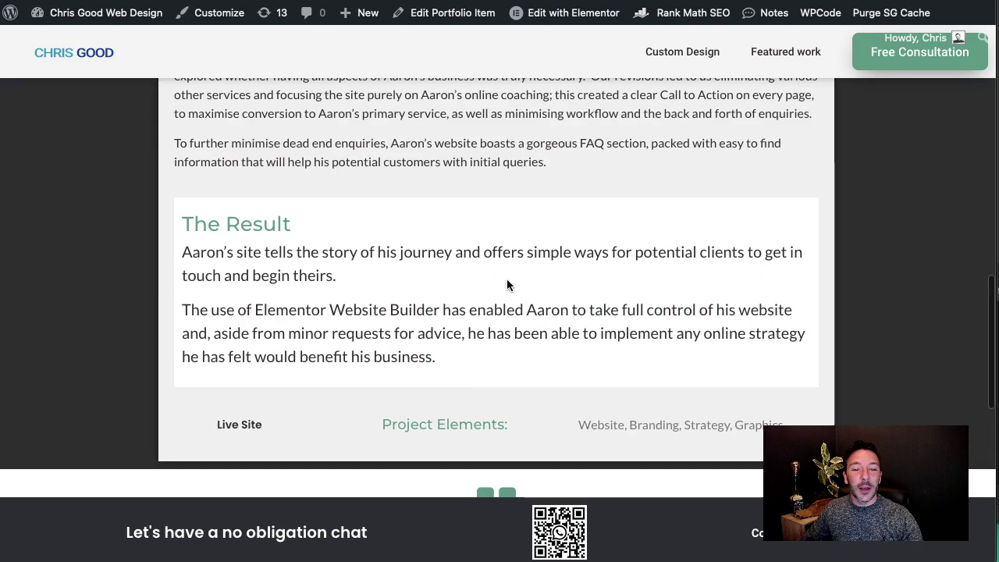
scroll(507, 285, "down", 2)
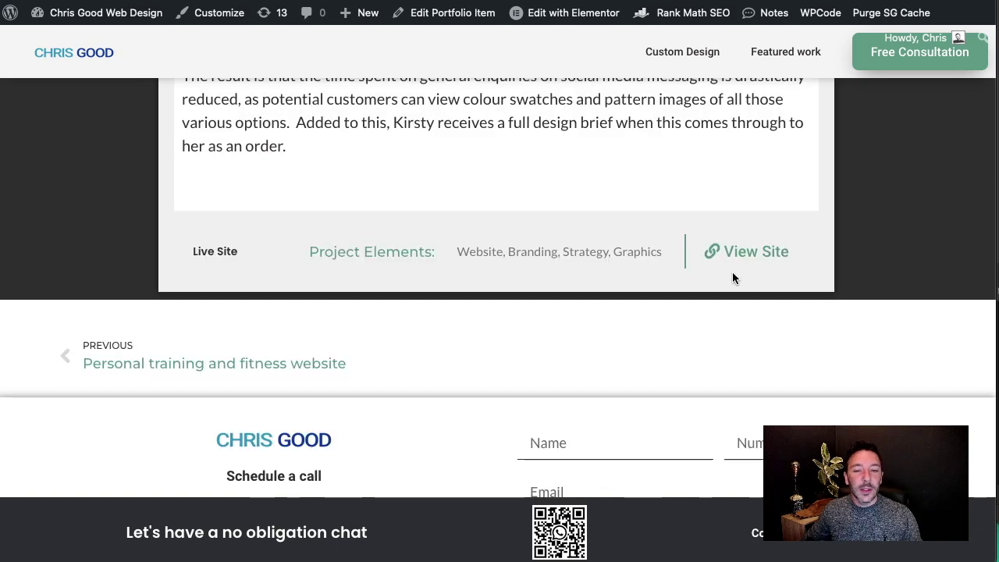
right_click(736, 252)
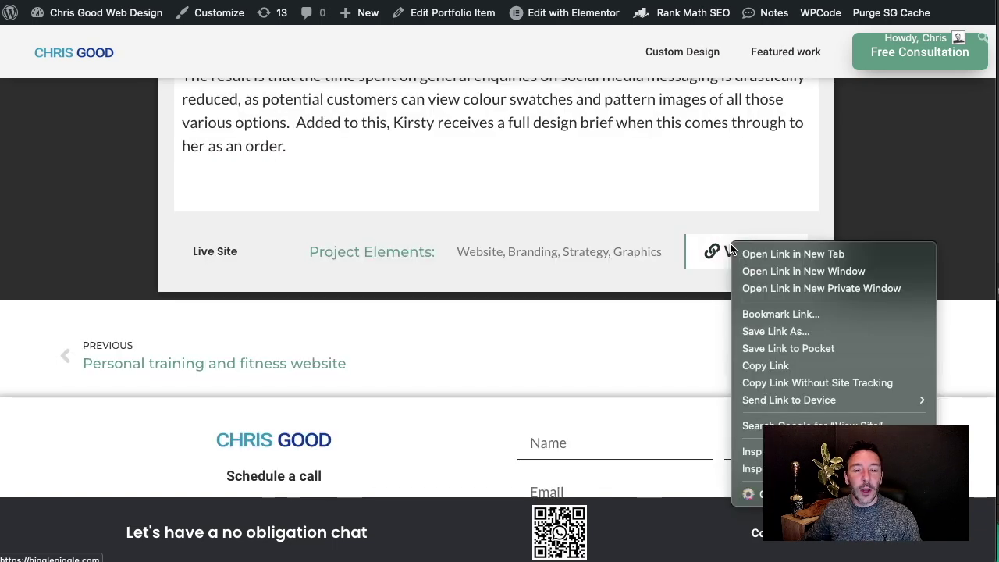
left_click(780, 252)
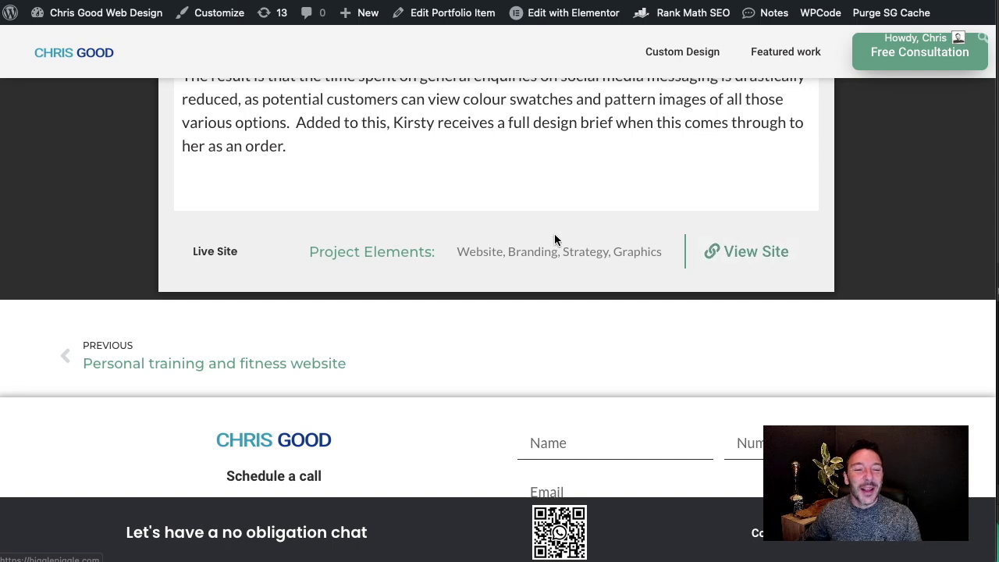
- Scroll the portfolio item editor to the Result text and the Live or Demo field set to live
scroll(511, 232, "up", 1)
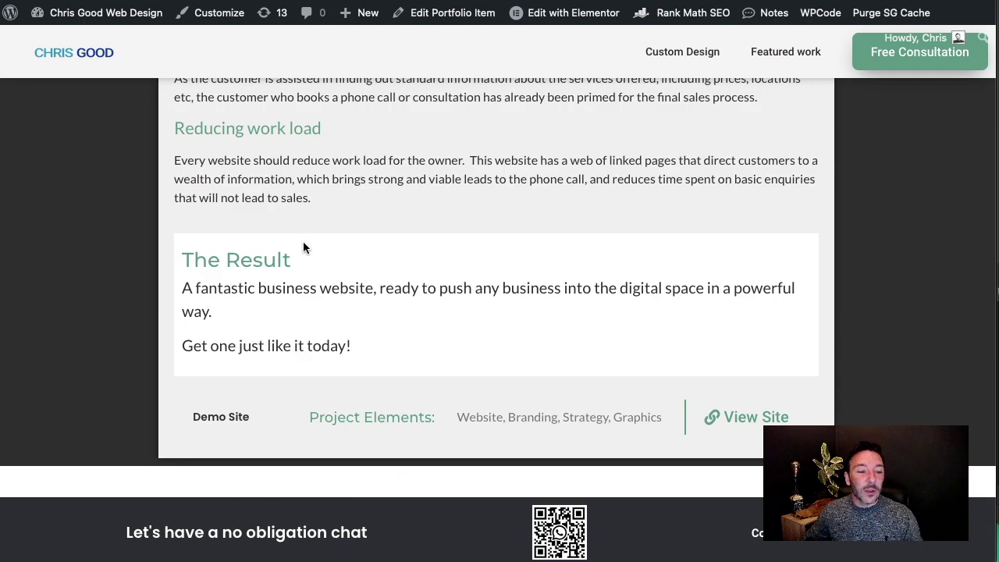
scroll(304, 248, "down", 3)
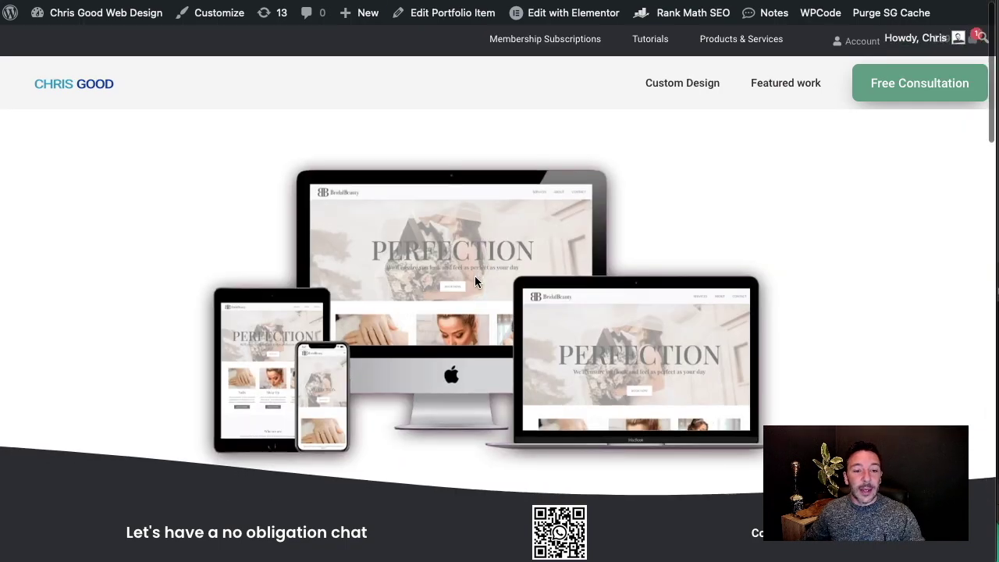
scroll(475, 275, "down", 10)
scroll(474, 254, "down", 5)
scroll(481, 251, "up", 1)
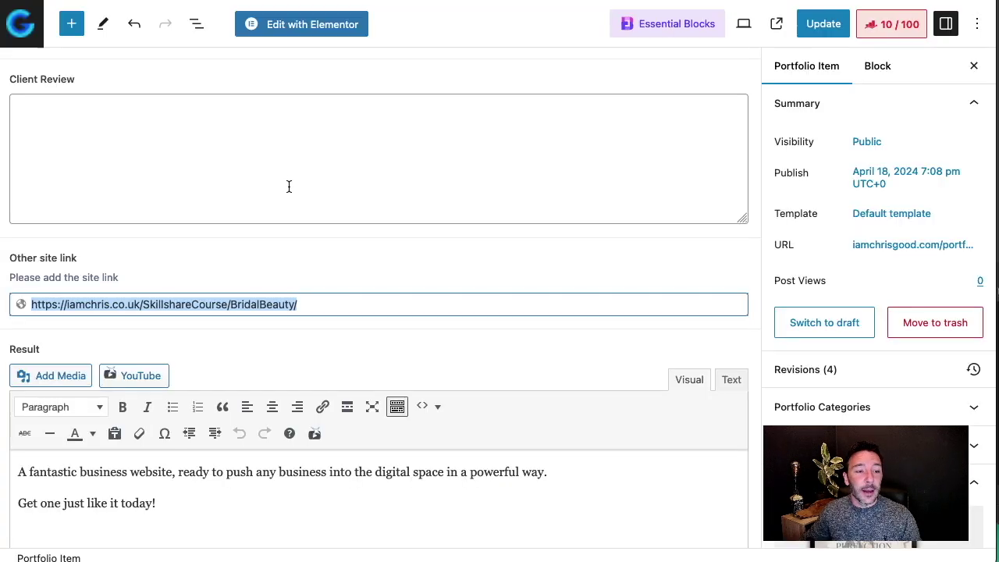
scroll(288, 203, "down", 5)
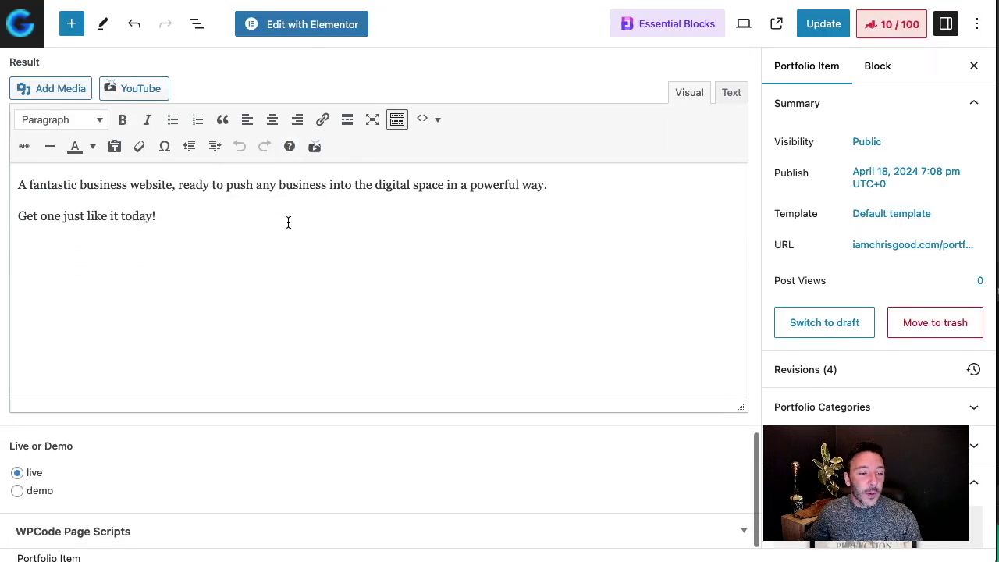
- Switch the Live or Demo radio between demo and live twice, leaving it on live
left_click(18, 492)
left_click(17, 474)
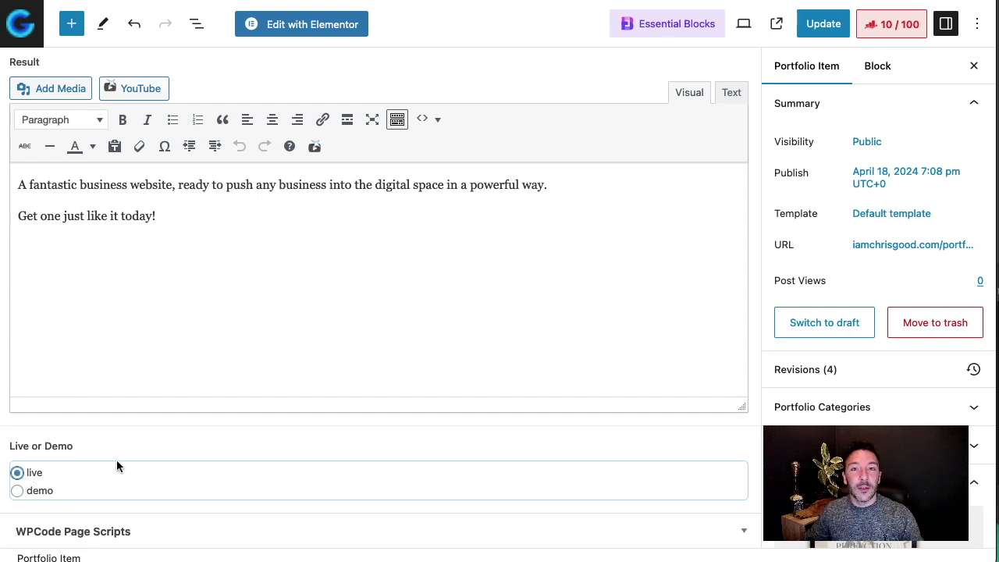
left_click(17, 490)
left_click(18, 473)
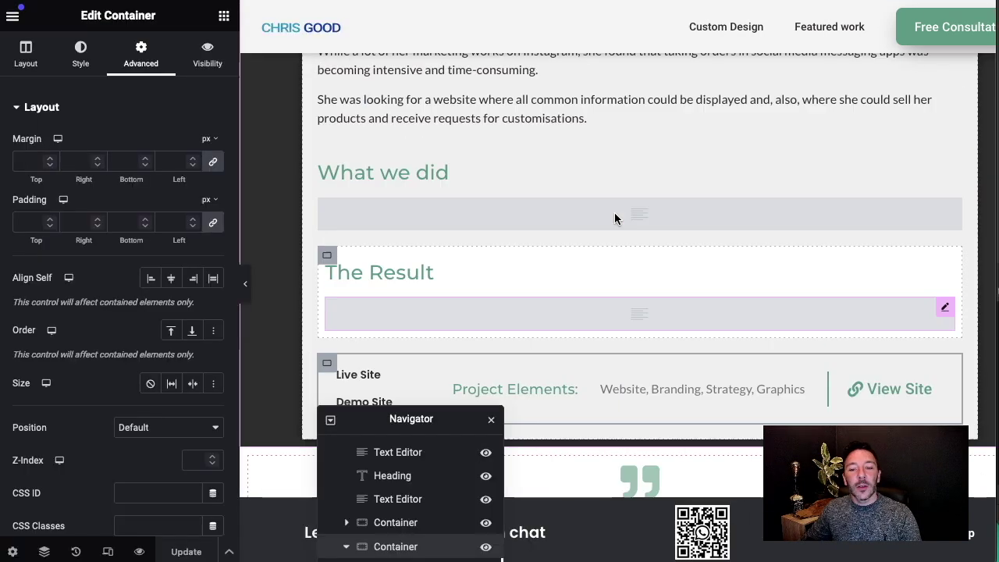
scroll(615, 219, "up", 5)
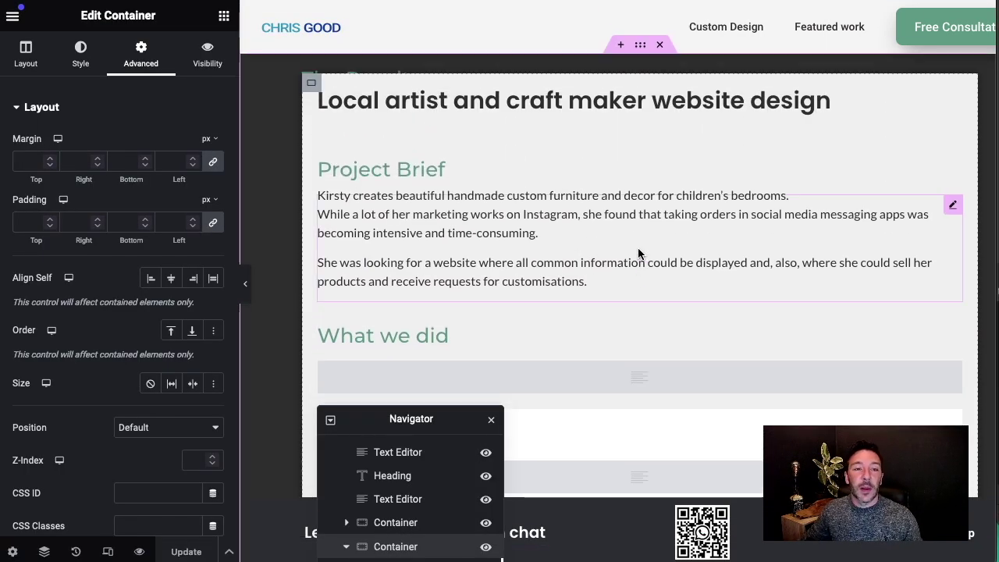
- Scroll the single-portfolio template down to the row with Live Site and Demo Site badges
scroll(669, 241, "down", 1)
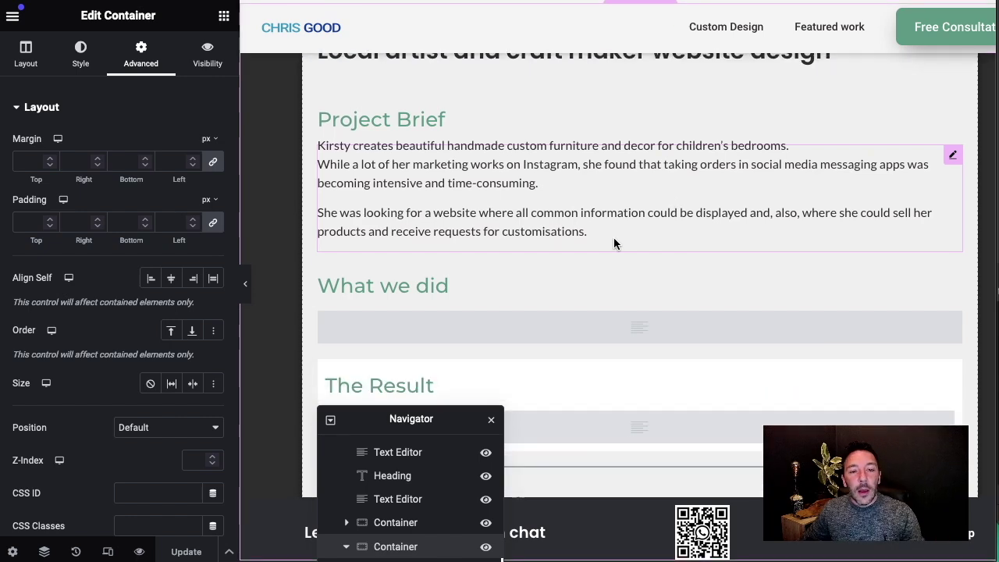
scroll(610, 250, "down", 3)
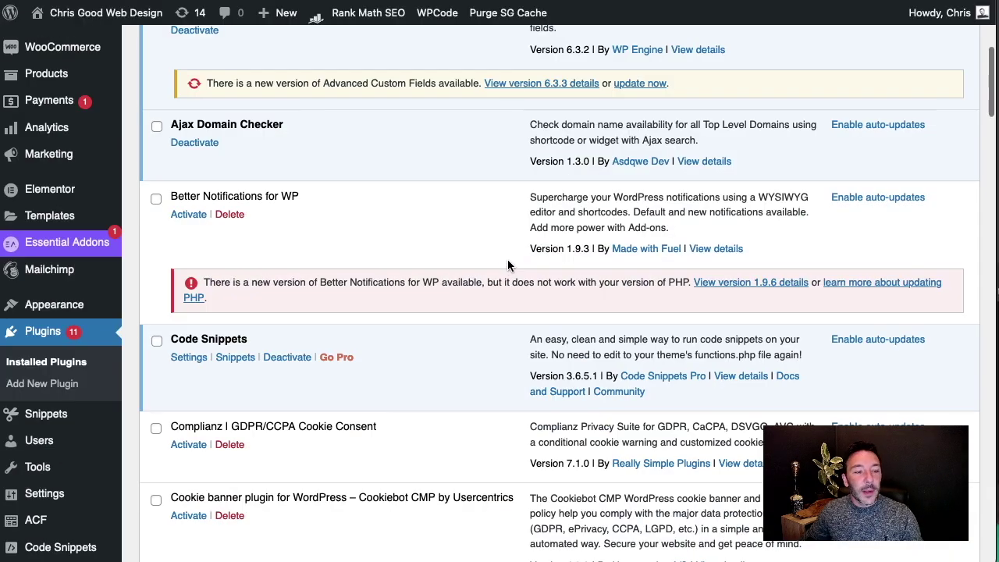
- Find and highlight the Dynamic Visibility for Elementor plugin in the installed plugins list
scroll(509, 262, "down", 5)
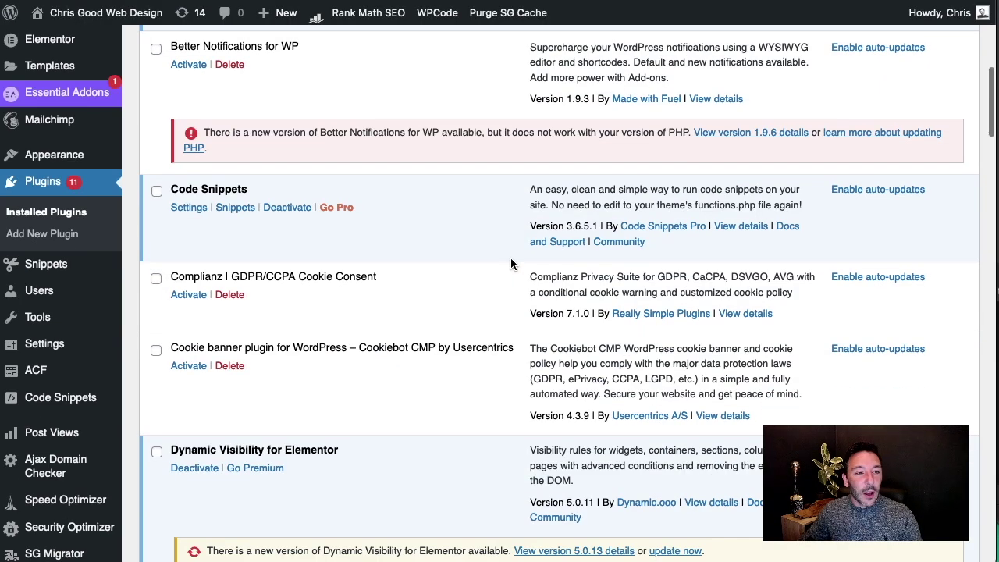
scroll(515, 260, "down", 2)
scroll(207, 172, "up", 1)
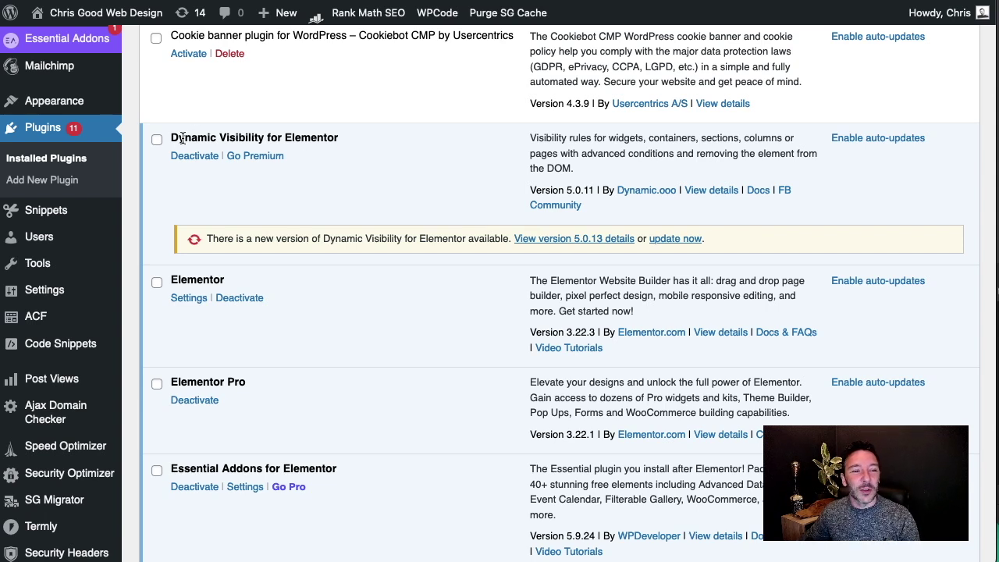
left_click_drag(171, 138, 380, 139)
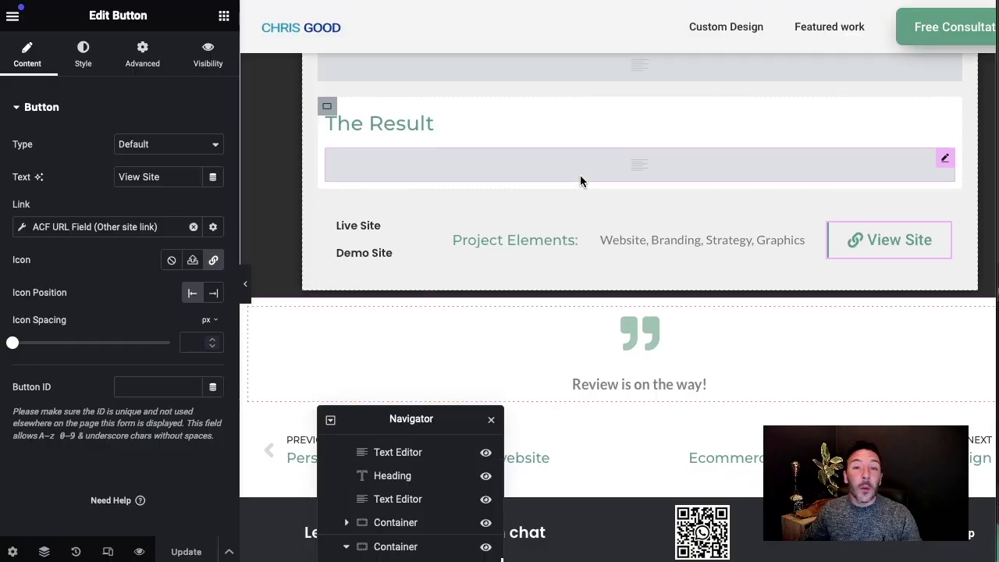
- Show the View Site button's Advanced settings and its Display Conditions rule for other_site_link
scroll(581, 175, "up", 1)
scroll(680, 171, "down", 1)
scroll(812, 211, "up", 1)
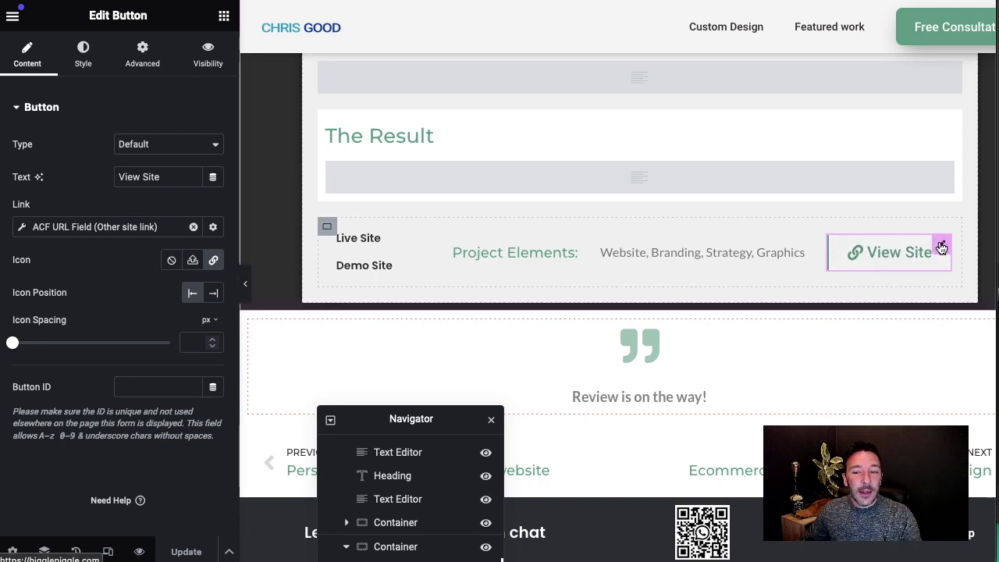
left_click(145, 67)
scroll(144, 140, "down", 5)
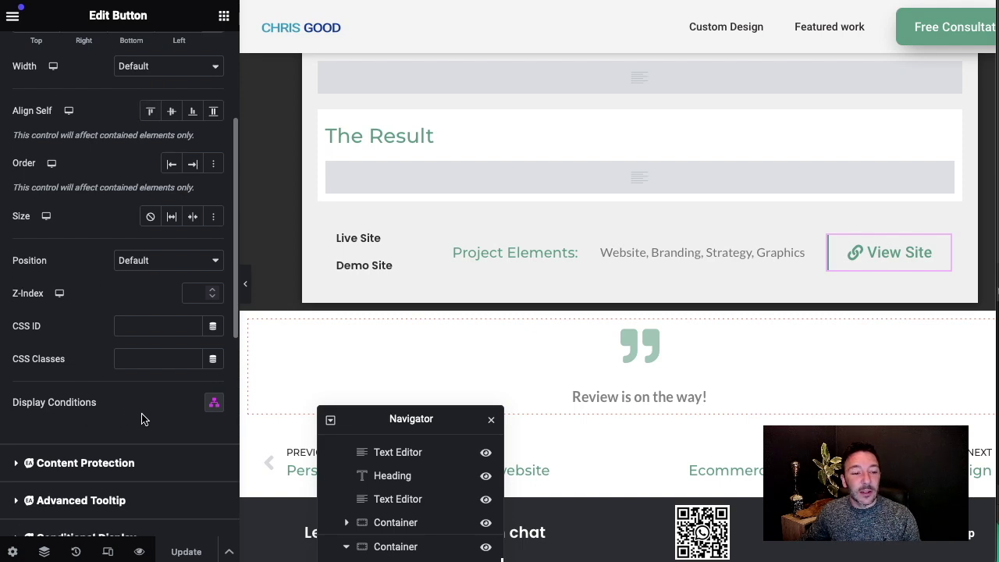
left_click(214, 406)
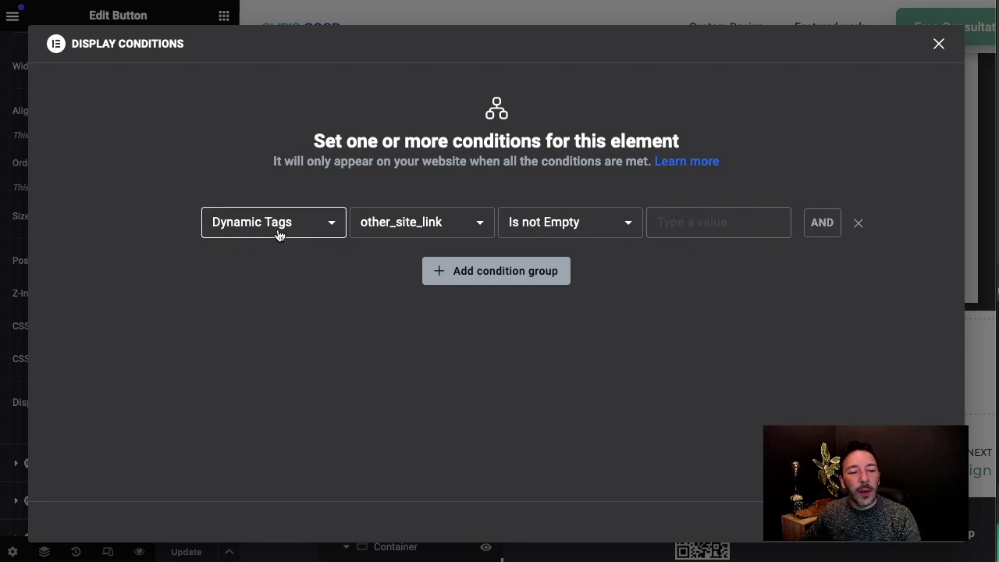
- Browse the condition source list unchanged, then the dynamic tag field list
left_click(310, 224)
scroll(290, 337, "up", 6)
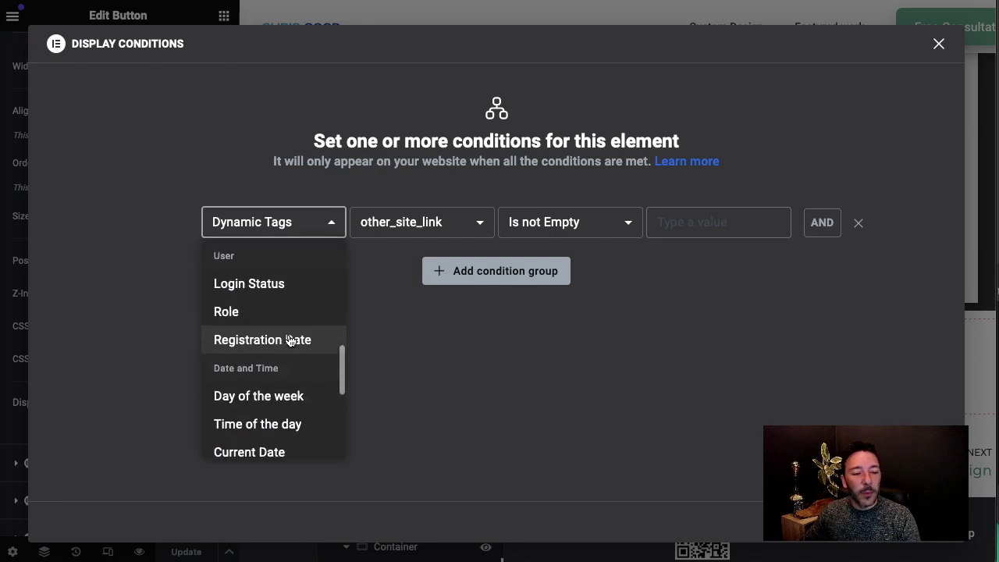
scroll(266, 336, "down", 5)
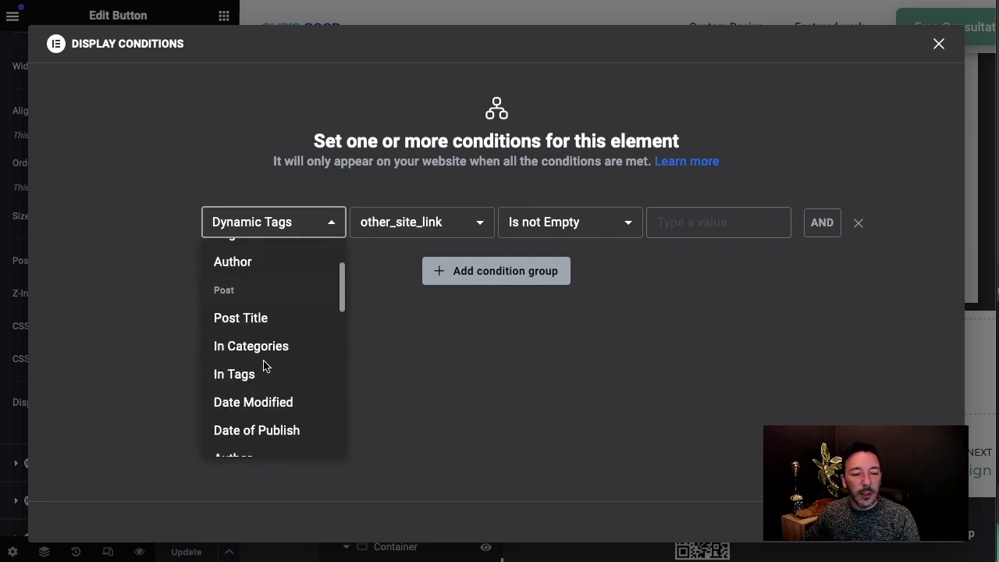
scroll(283, 320, "down", 4)
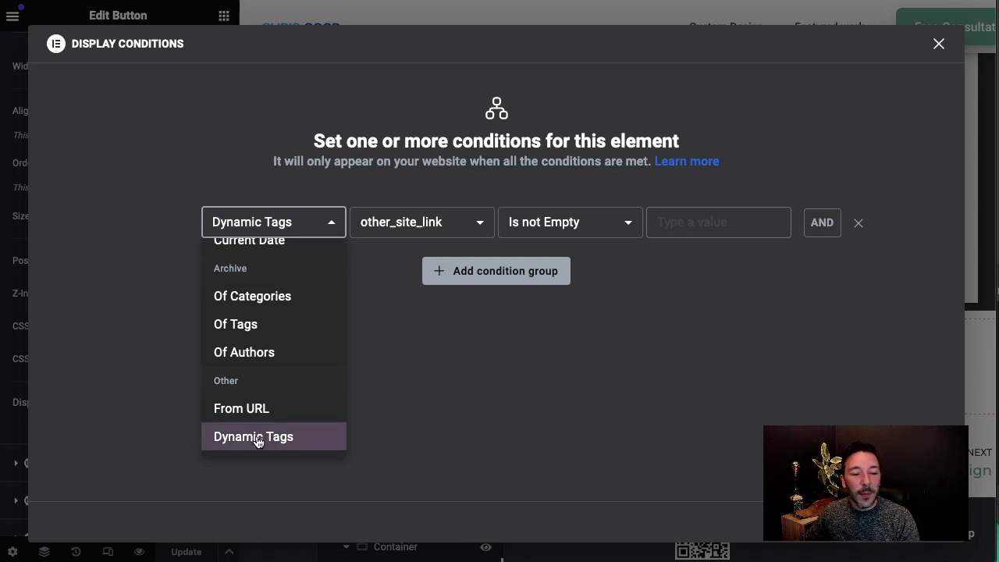
left_click(383, 397)
left_click(472, 227)
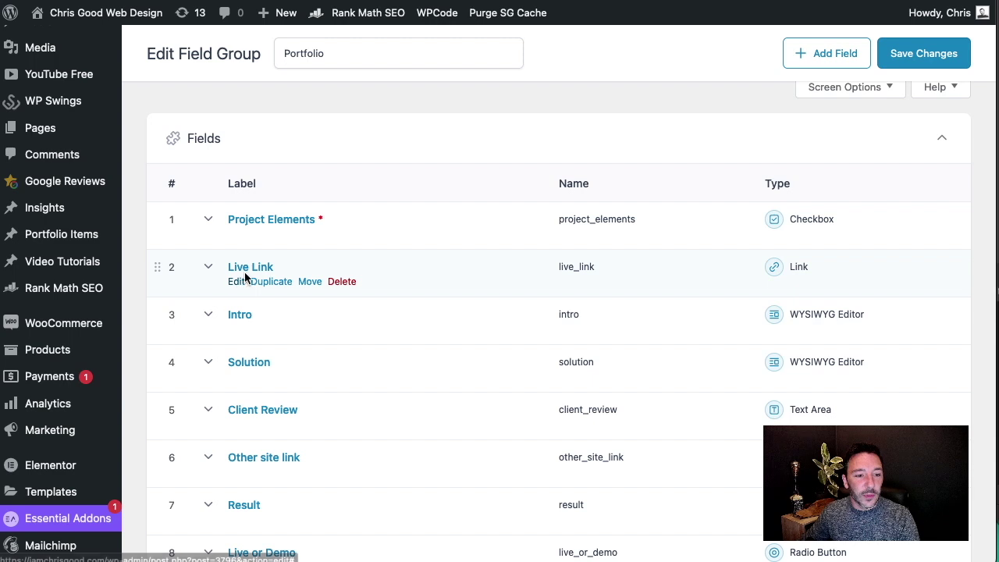
- Scroll the Portfolio field list to confirm the Other site link (other_site_link) field exists
scroll(281, 266, "down", 1)
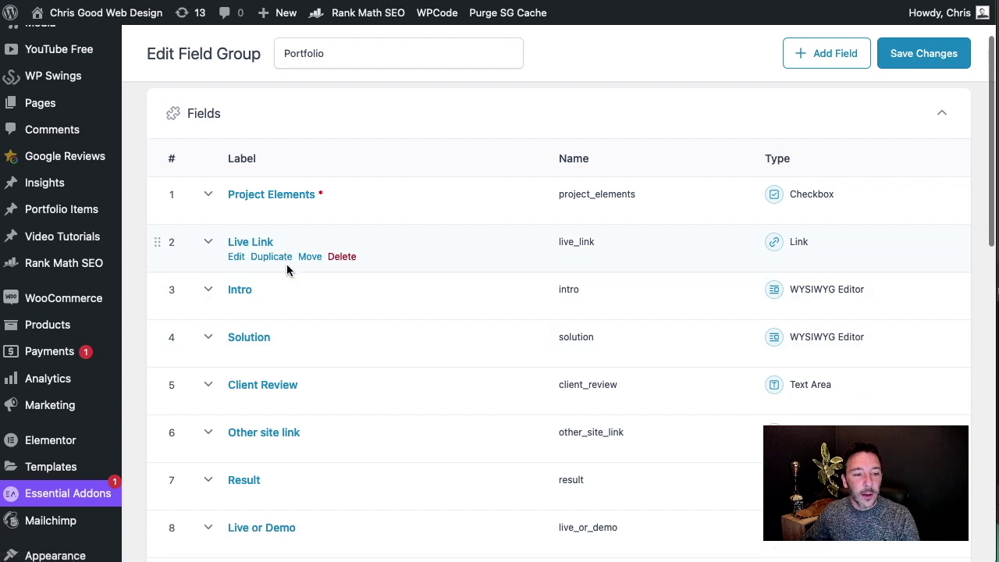
scroll(293, 273, "down", 2)
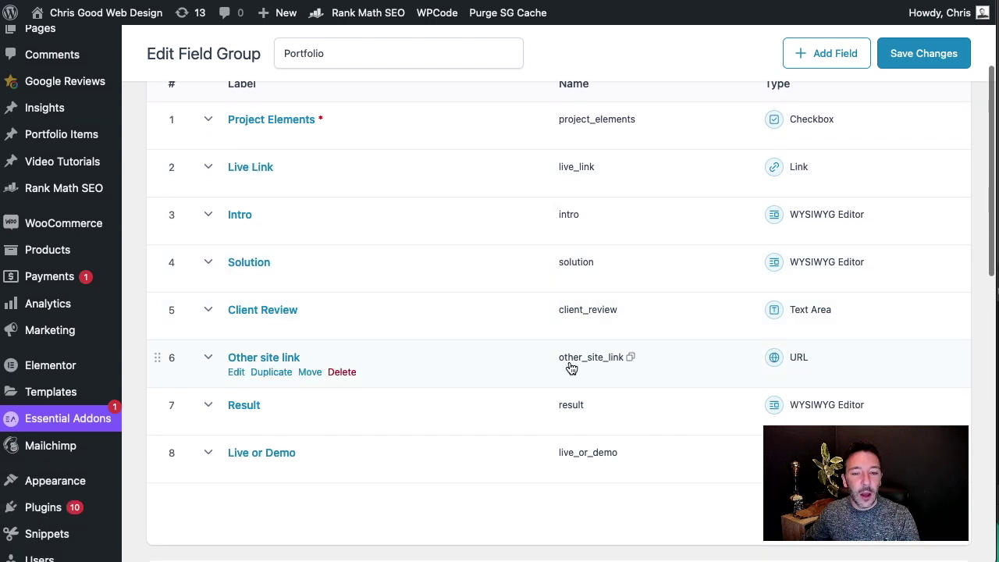
scroll(562, 364, "up", 1)
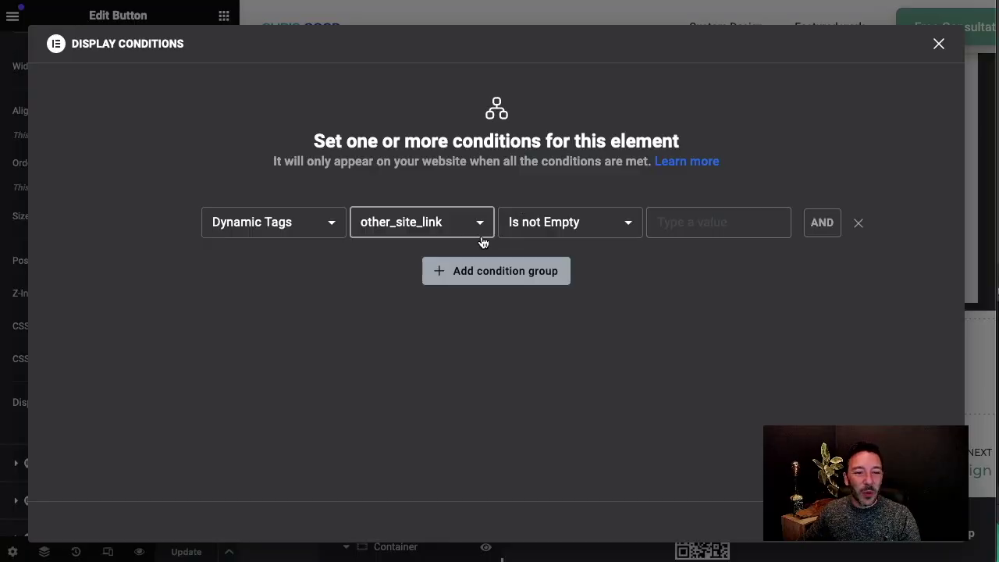
- Keep the button's condition as other_site_link Is not Empty and close Display Conditions
left_click(480, 228)
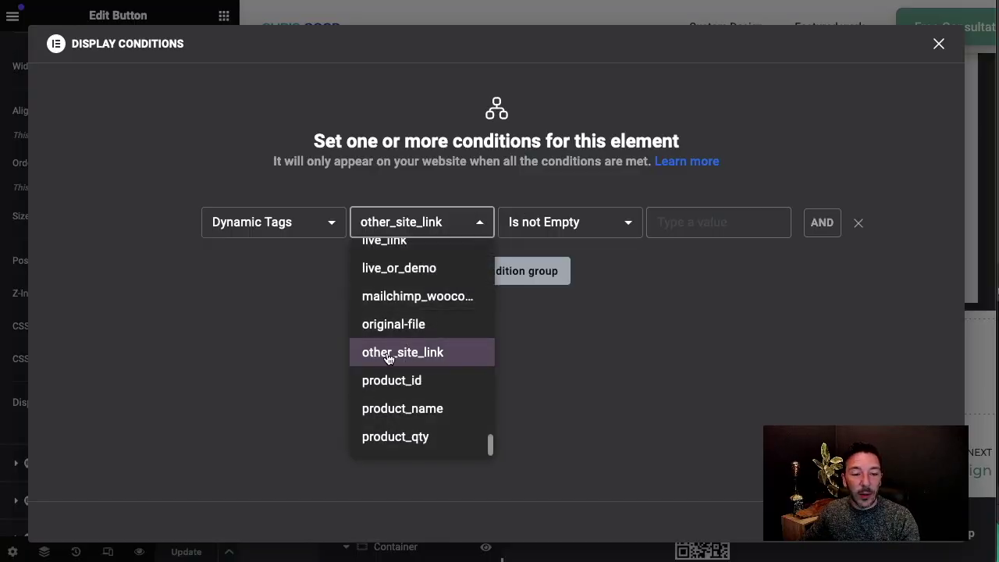
left_click(291, 265)
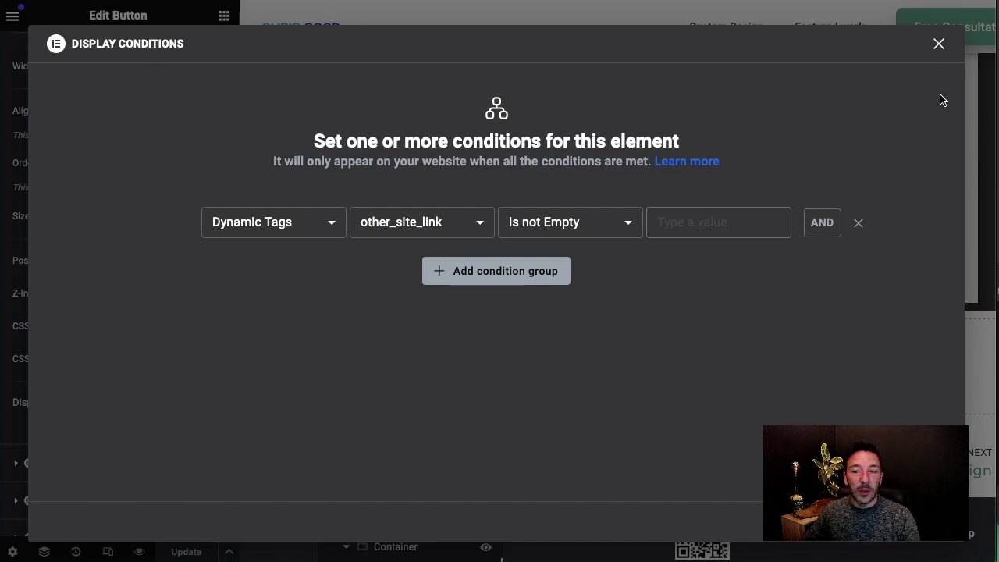
left_click(940, 44)
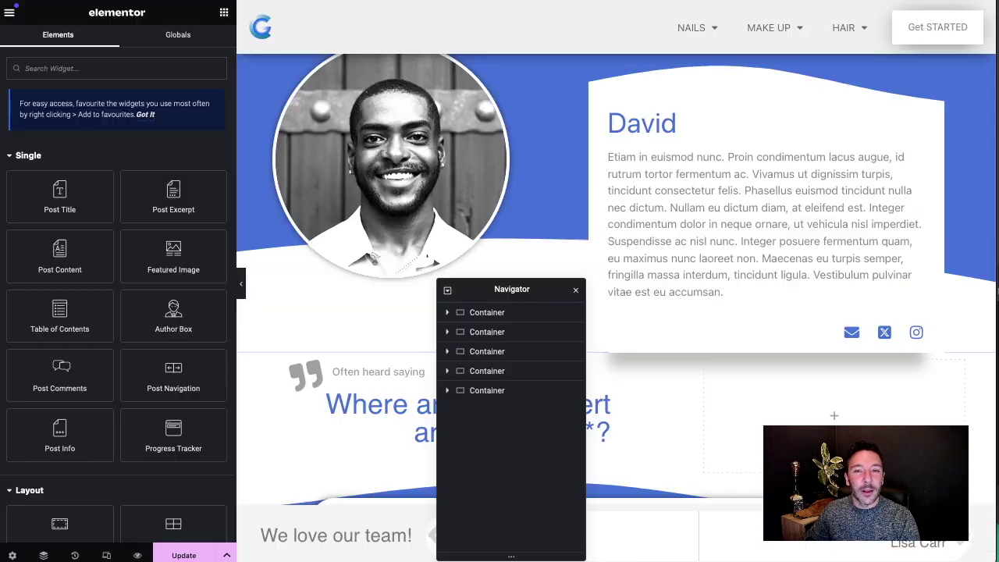
- Select the container wrapping the 'Often heard saying' quote and scroll its advanced settings
left_click_drag(470, 289, 718, 408)
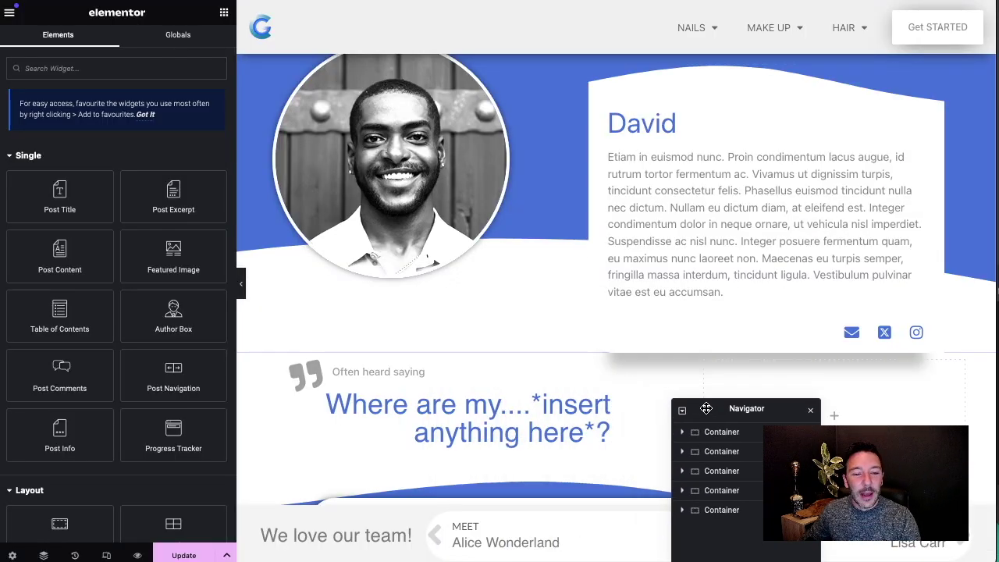
scroll(506, 328, "down", 1)
left_click(506, 312)
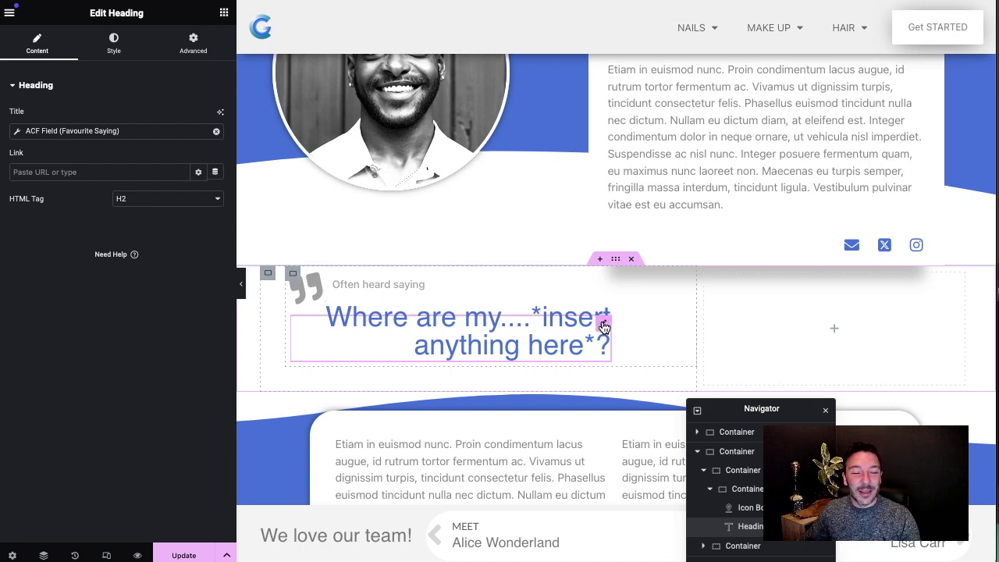
left_click(294, 279)
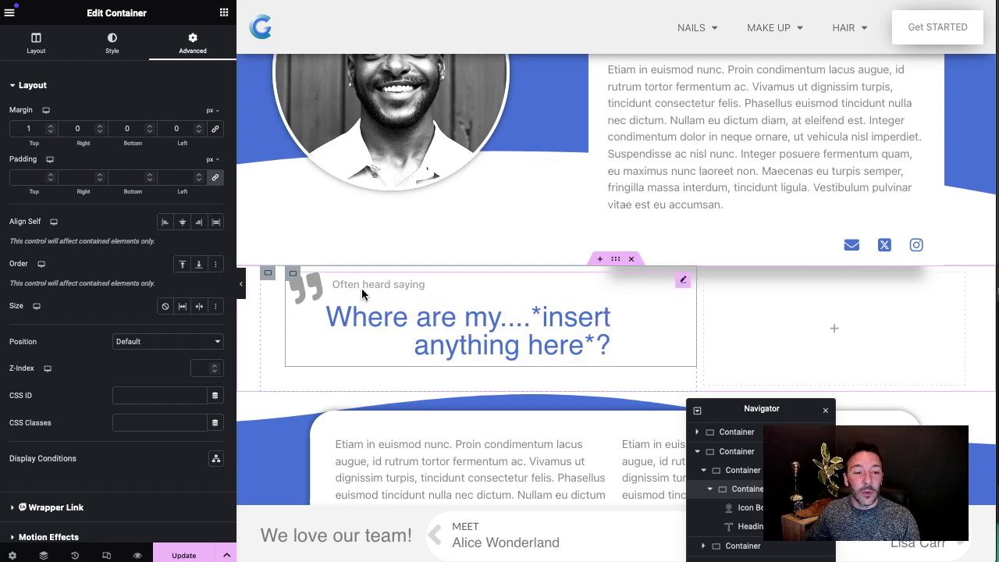
left_click(454, 290)
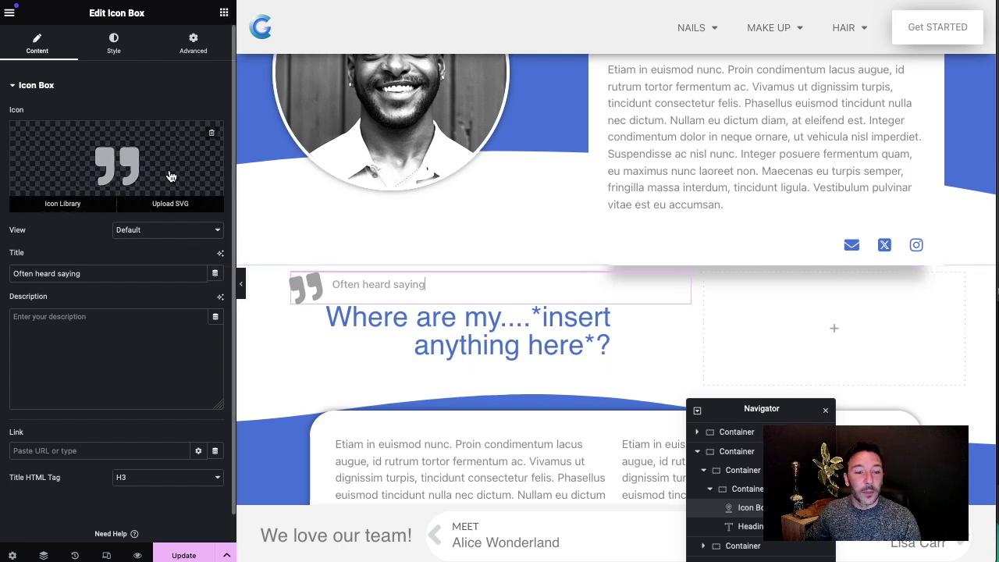
left_click(294, 275)
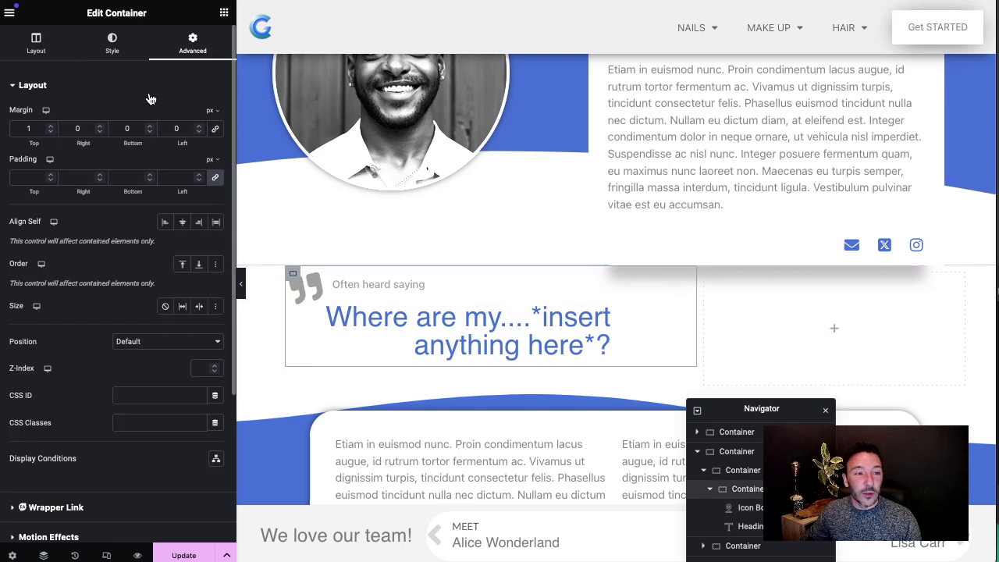
scroll(150, 216, "down", 5)
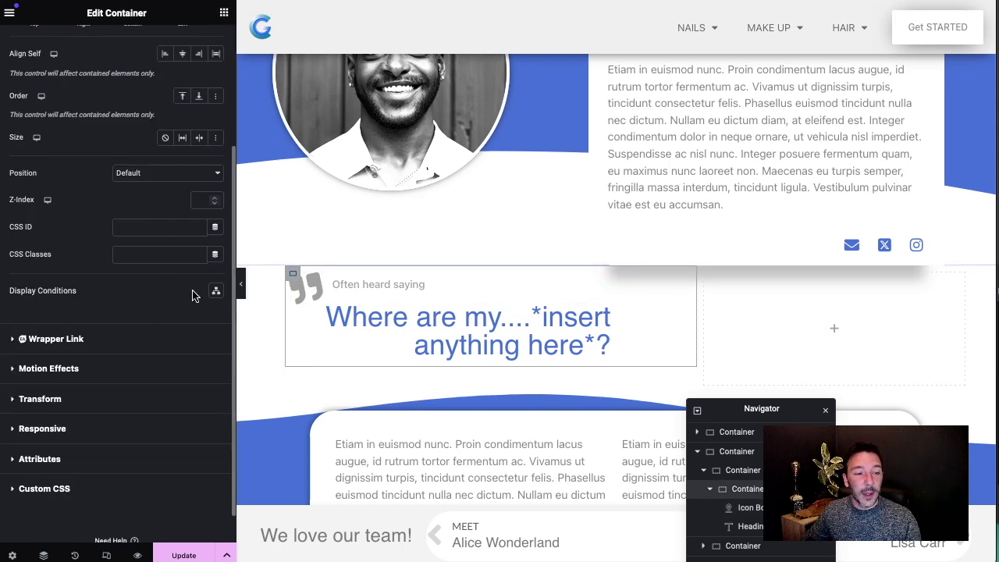
- Add a Dynamic Tags display condition to the quote container
left_click(216, 291)
left_click(491, 243)
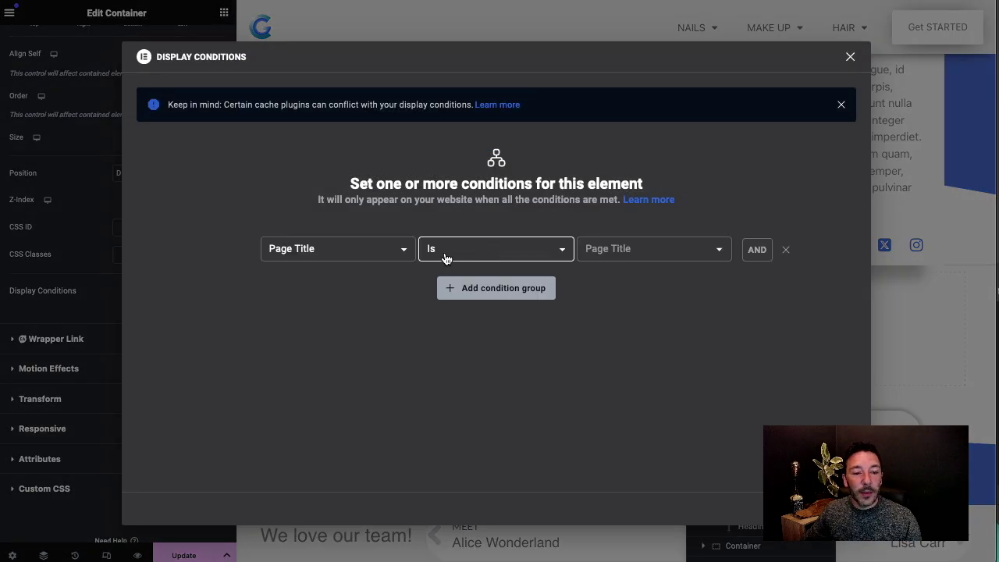
left_click(406, 249)
scroll(378, 348, "down", 5)
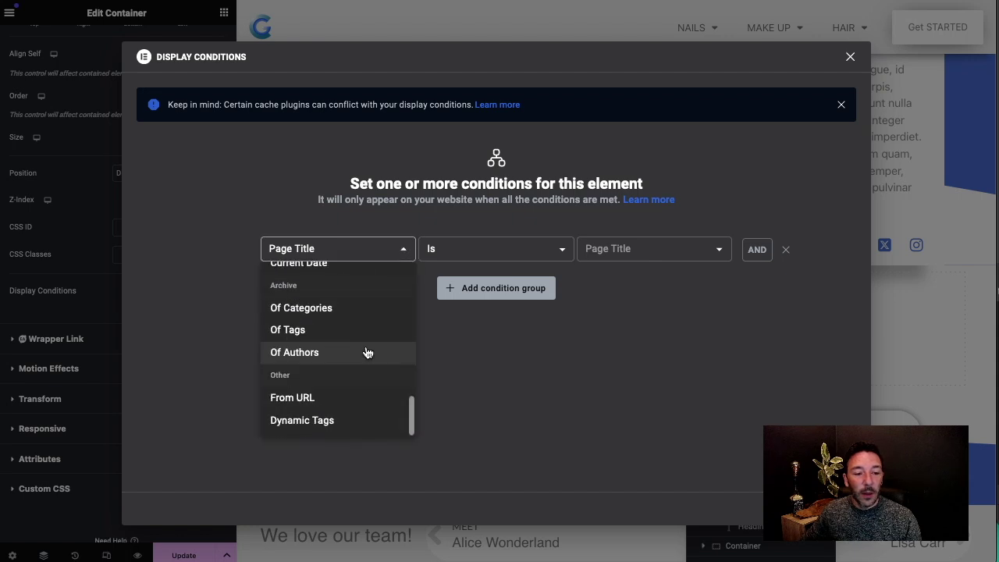
left_click(323, 420)
- Set the condition to favourite_saying Is not Empty, close it, and save the template
left_click(473, 250)
scroll(461, 322, "down", 5)
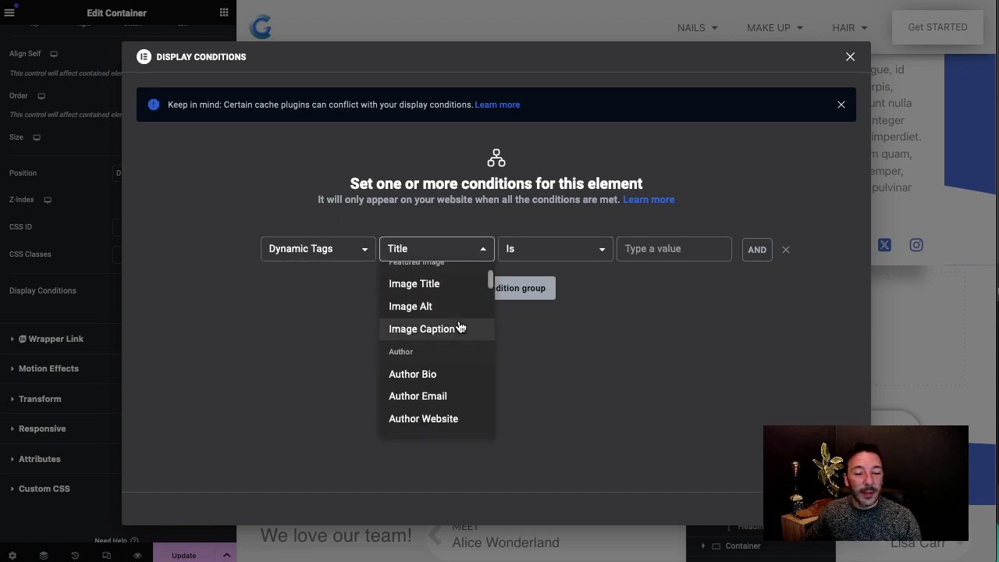
scroll(460, 327, "down", 15)
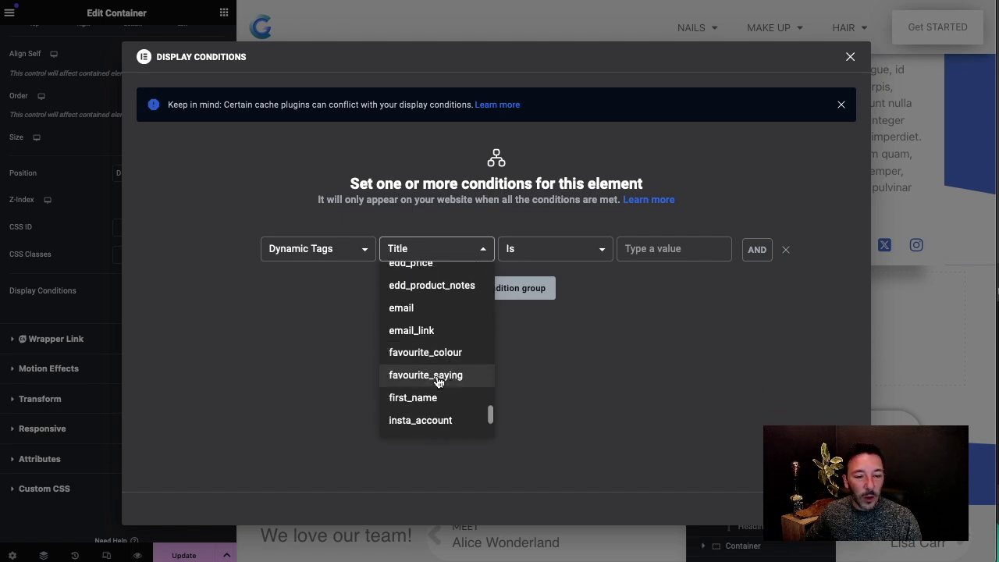
left_click(435, 377)
left_click(606, 259)
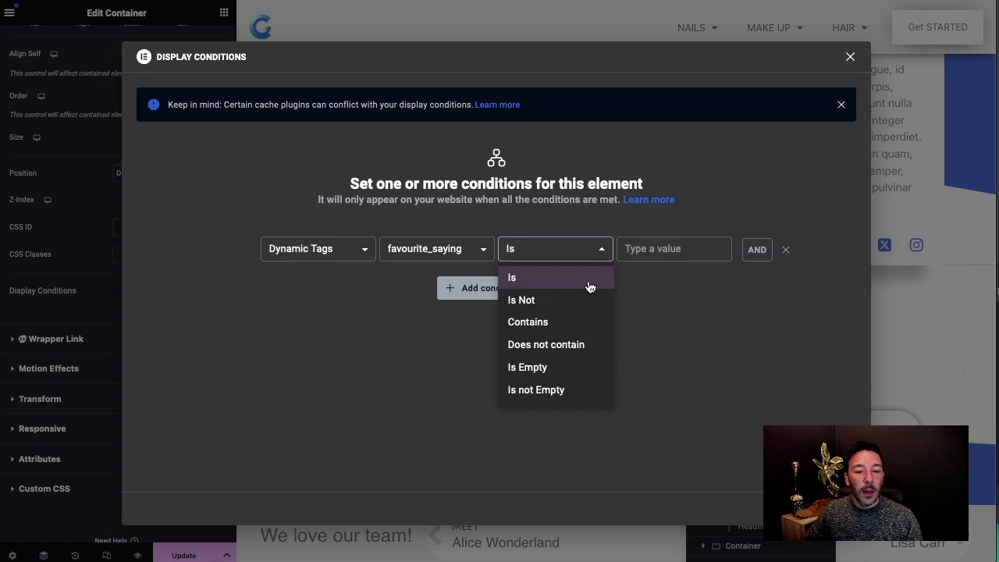
left_click(556, 392)
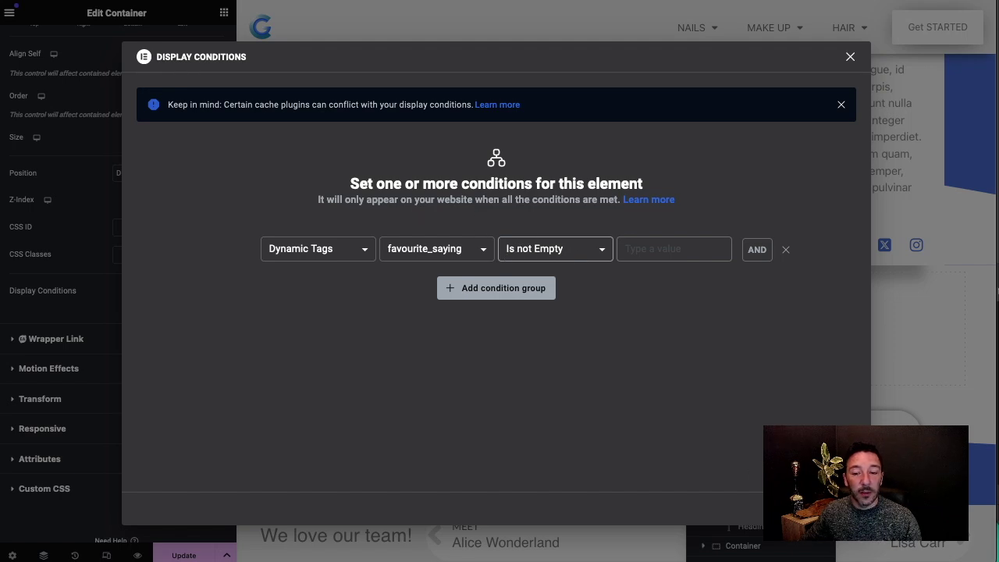
key("Escape")
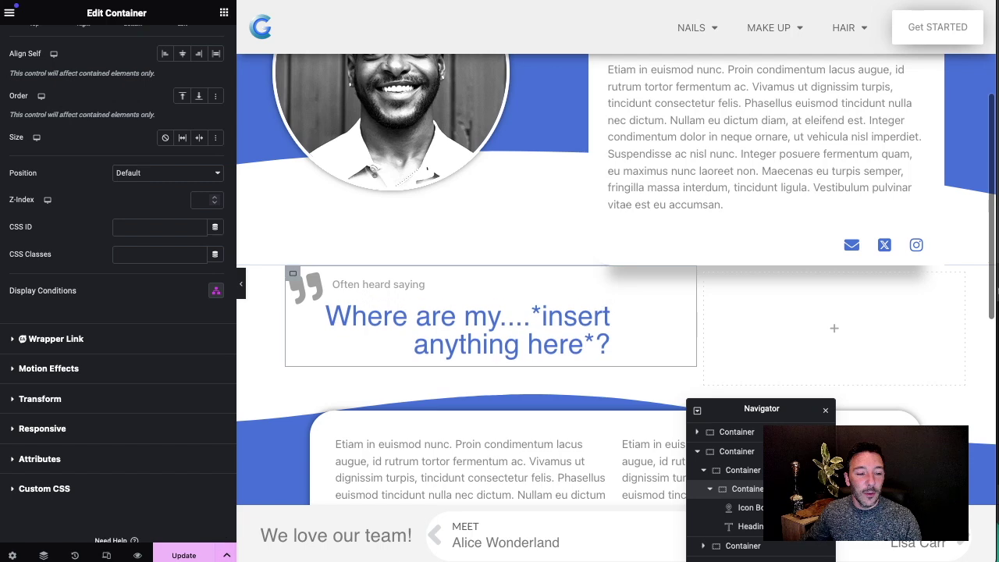
key("ctrl+s")
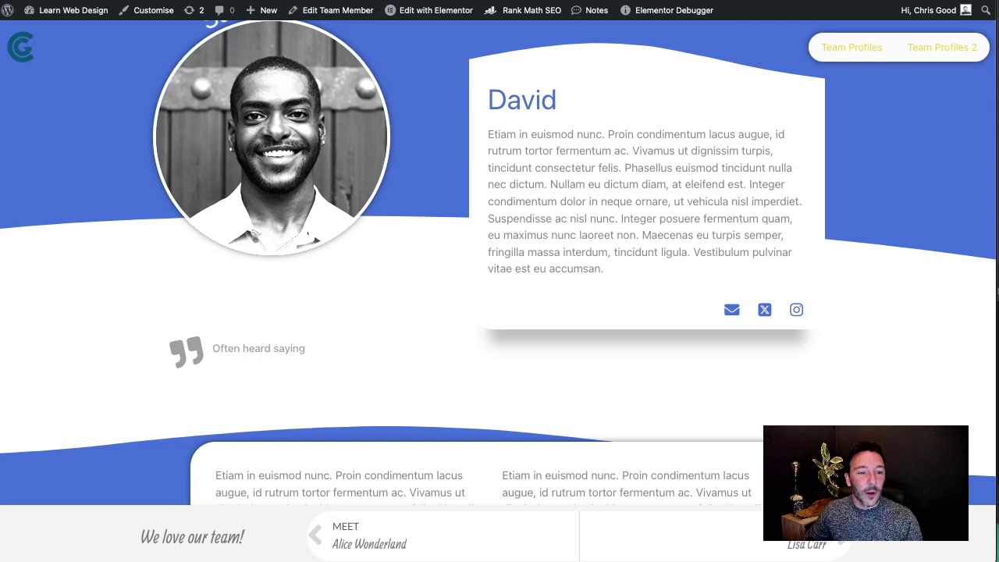
- Delete the team member's Favourite Saying, update the post, and reload the front-end page
left_click(136, 19)
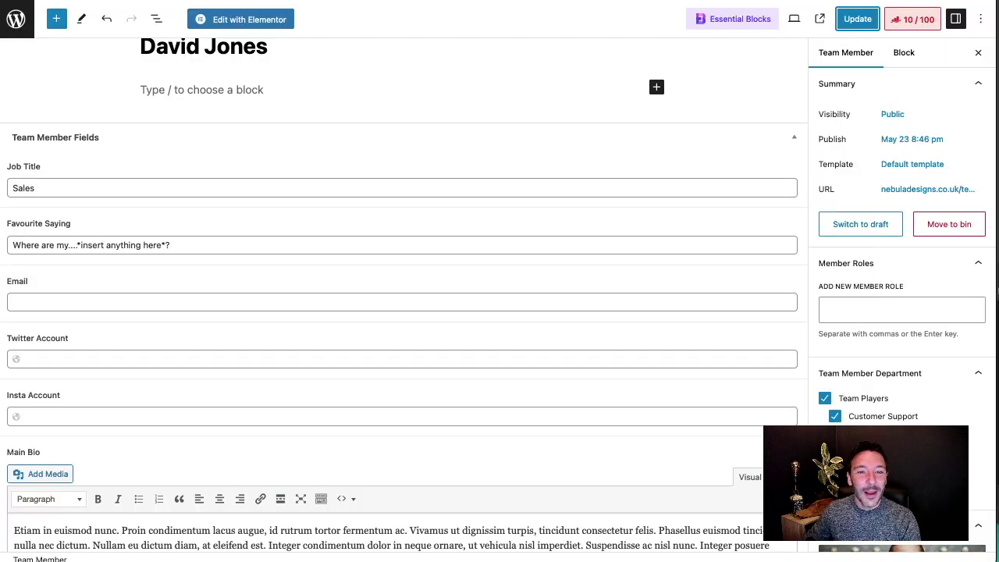
triple_click(193, 245)
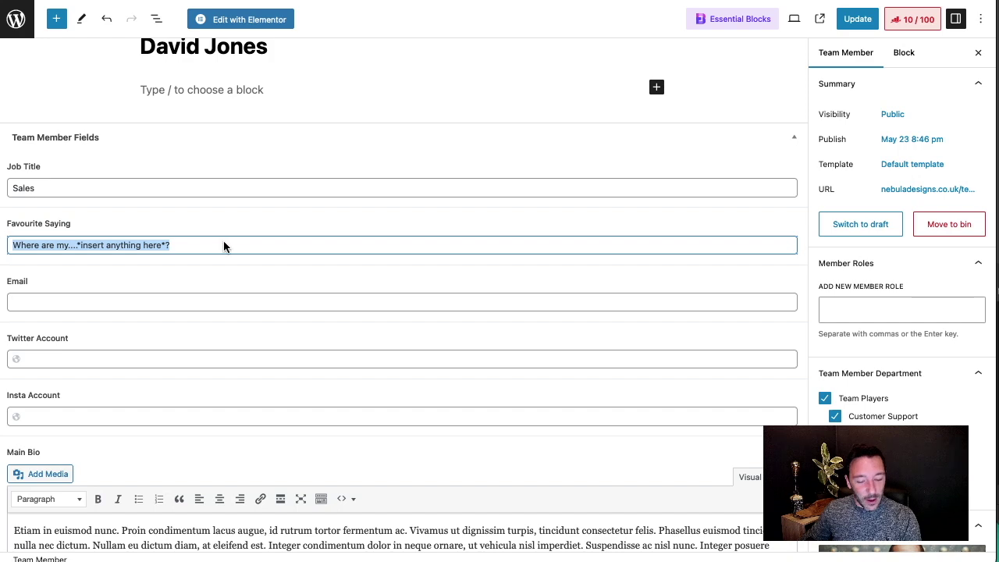
key("BackSpace")
left_click(854, 21)
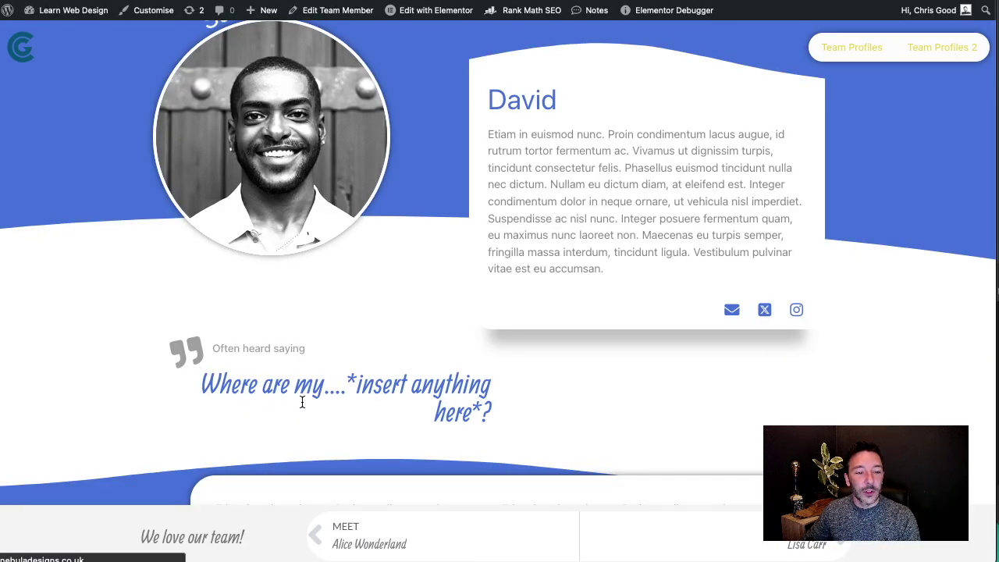
key("super+r")
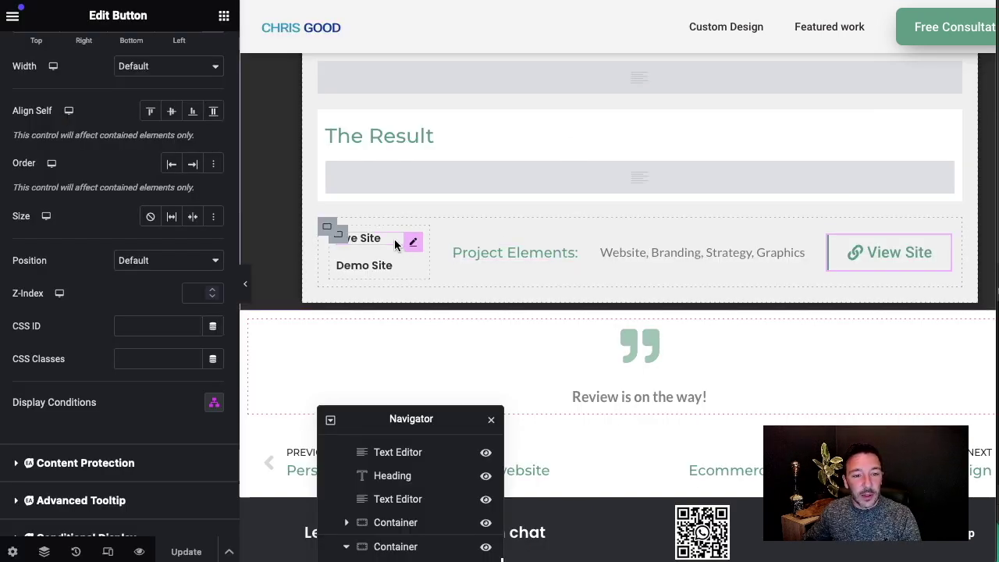
- Give the Live Site heading a display condition of live_or_demo Is live
scroll(368, 255, "up", 1)
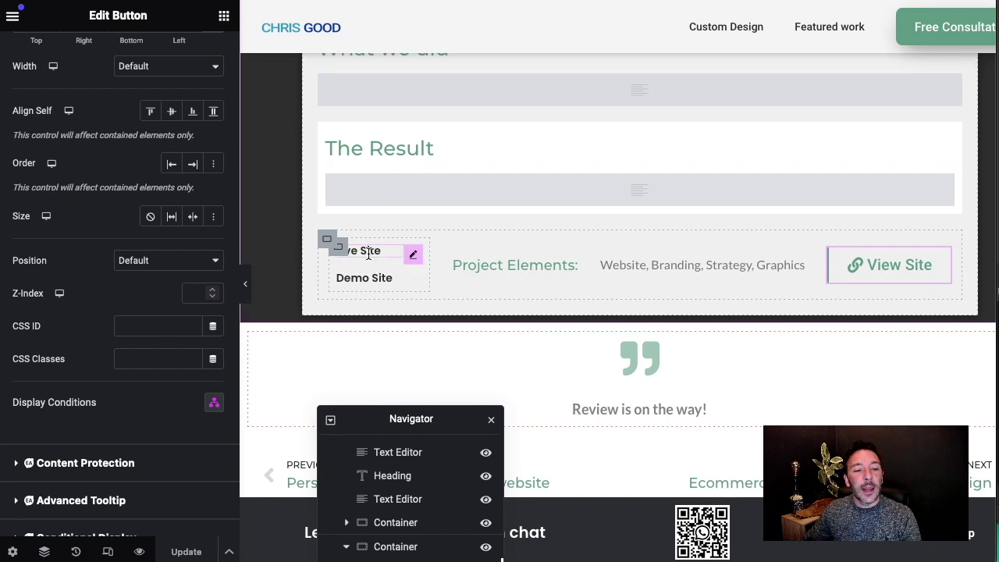
left_click(414, 258)
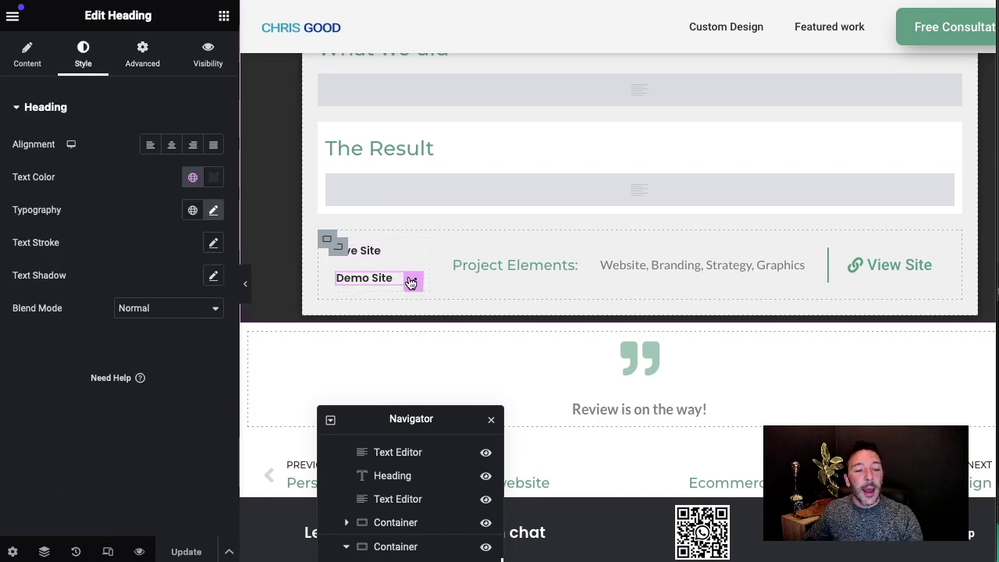
left_click(414, 256)
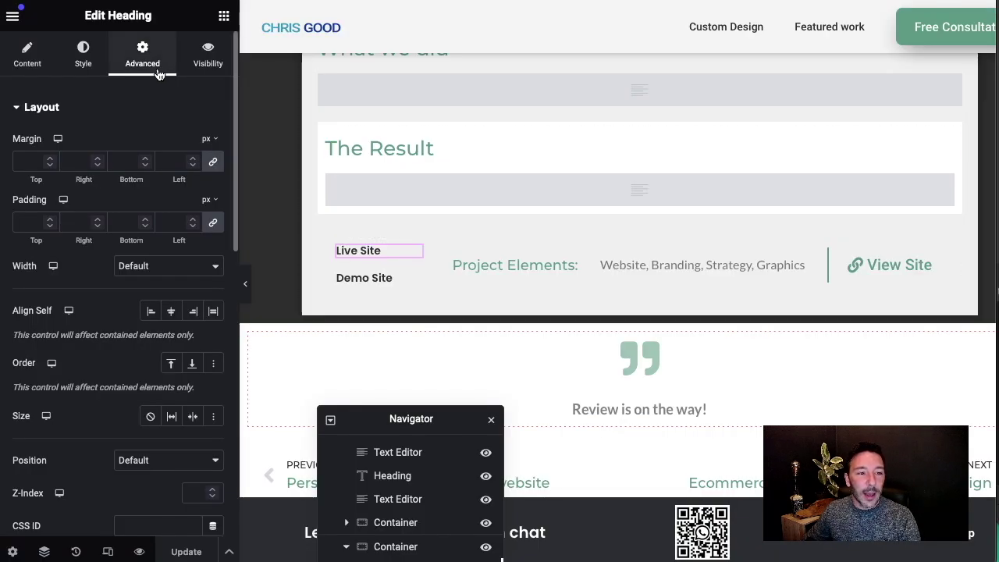
scroll(145, 94, "down", 5)
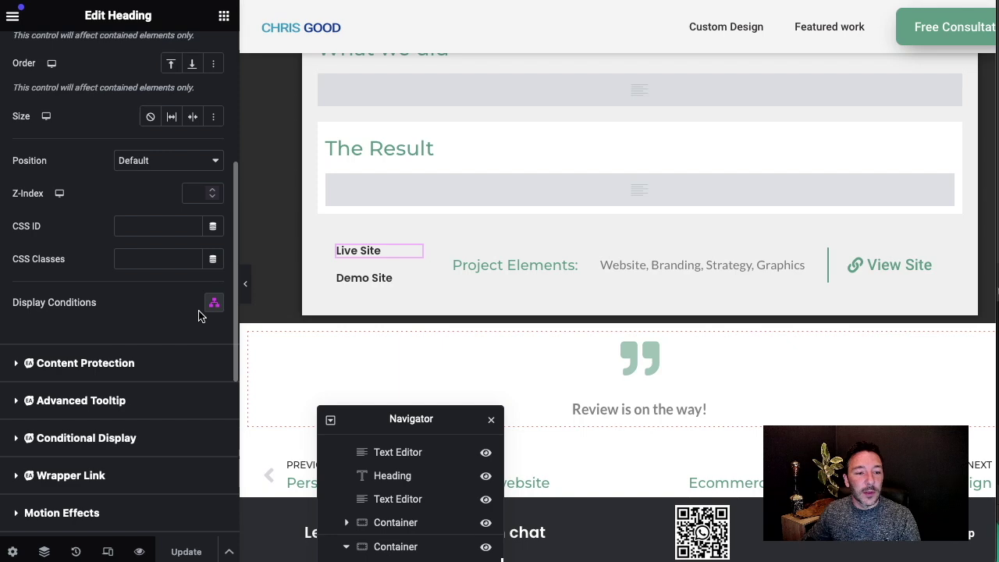
left_click(213, 305)
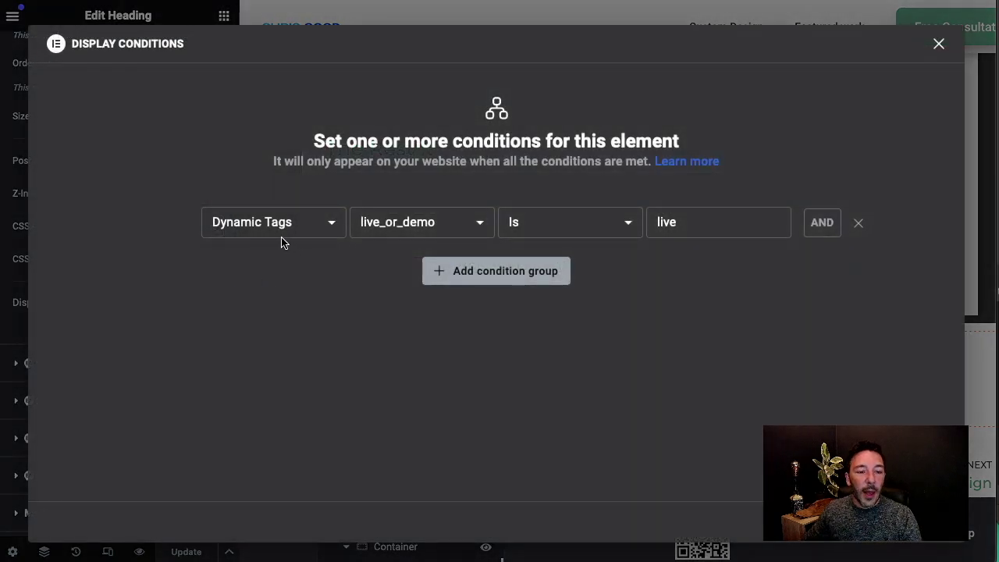
left_click(459, 228)
left_click(524, 261)
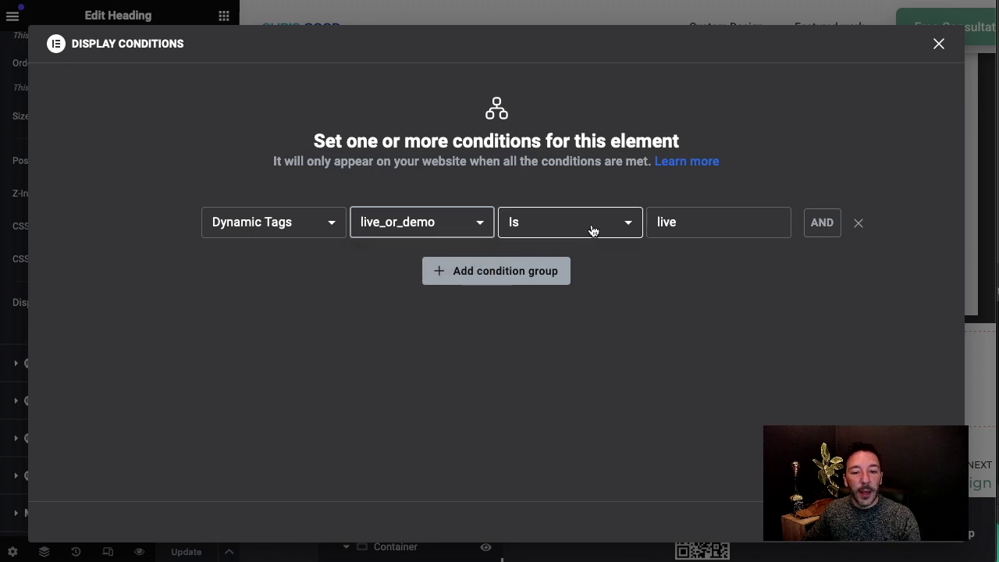
left_click(702, 220)
double_click(703, 220)
type("live")
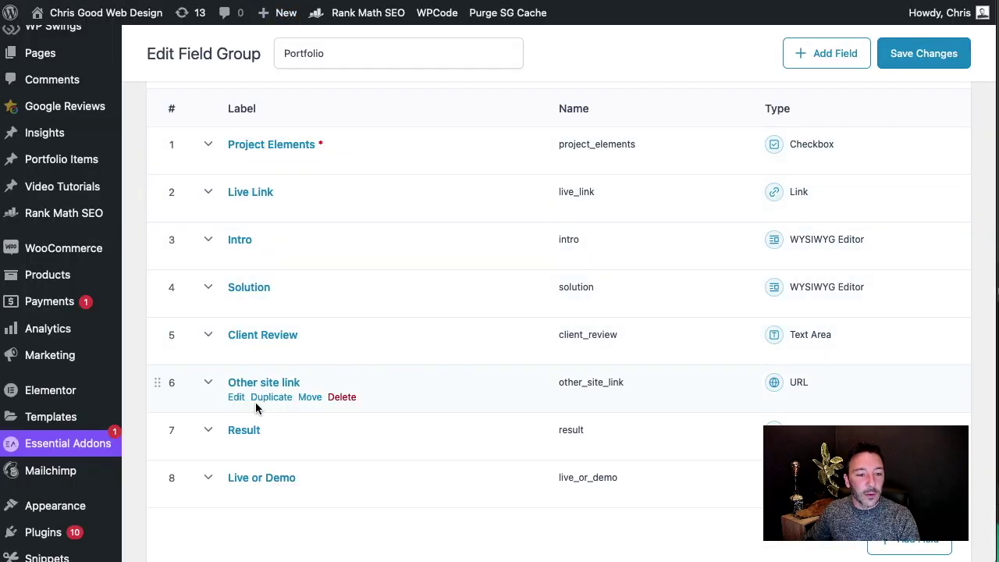
- Open the Live or Demo field's settings and review its live and demo choices
left_click(238, 493)
scroll(406, 421, "down", 3)
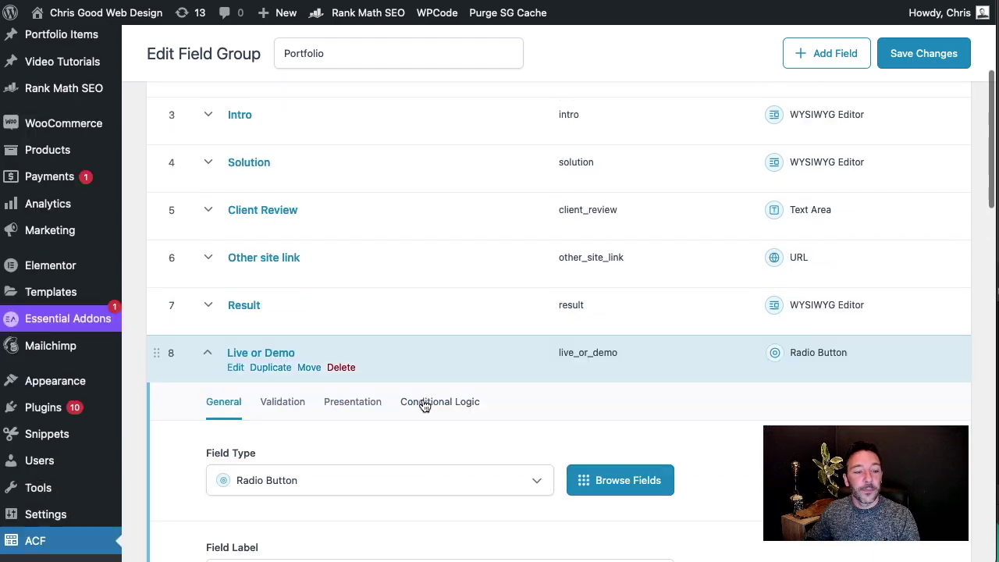
scroll(424, 405, "down", 6)
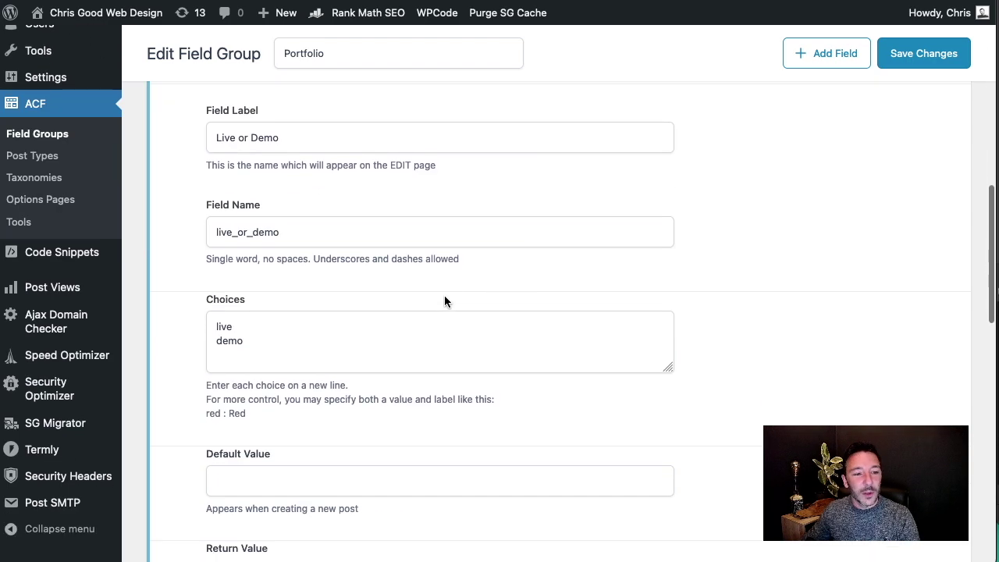
double_click(225, 326)
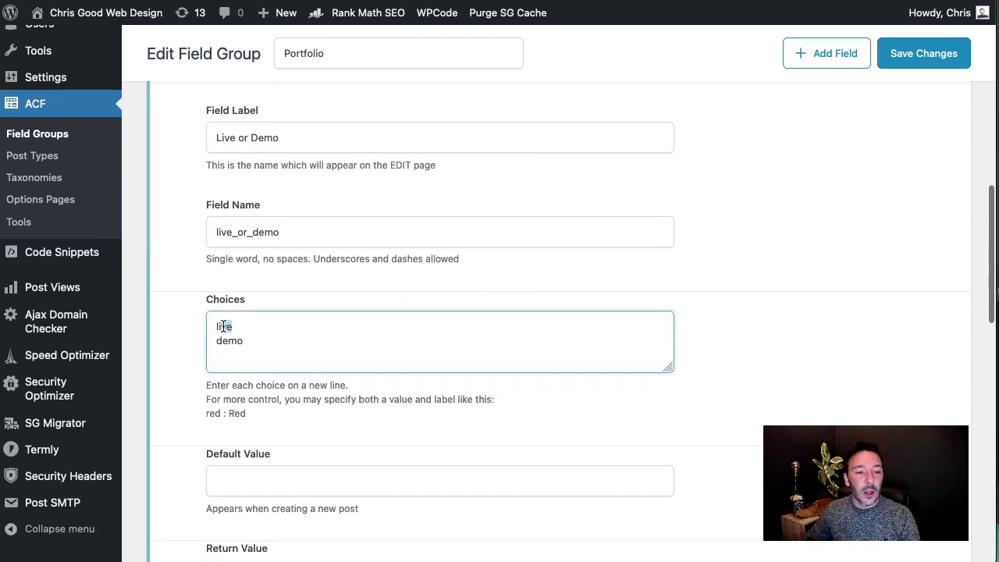
double_click(230, 340)
left_click(305, 349)
scroll(315, 333, "down", 4)
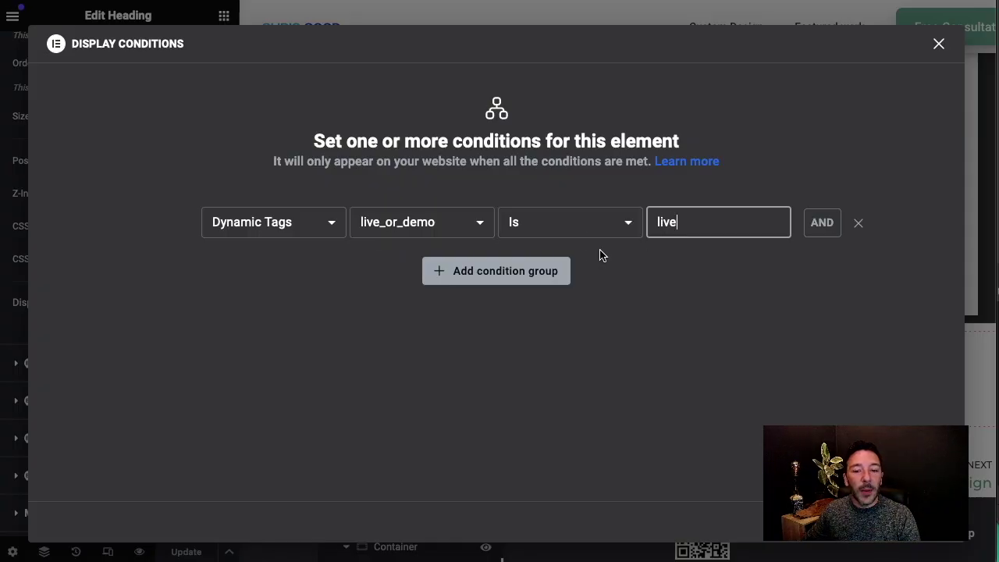
- Give the Demo Site heading a display condition of live_or_demo Contains demo
left_click_drag(685, 228, 632, 226)
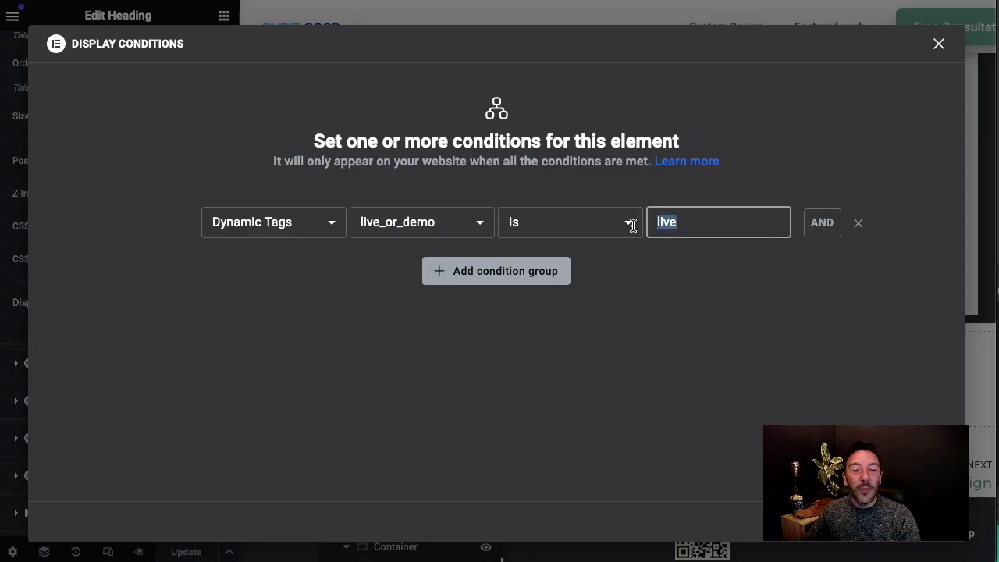
left_click(936, 43)
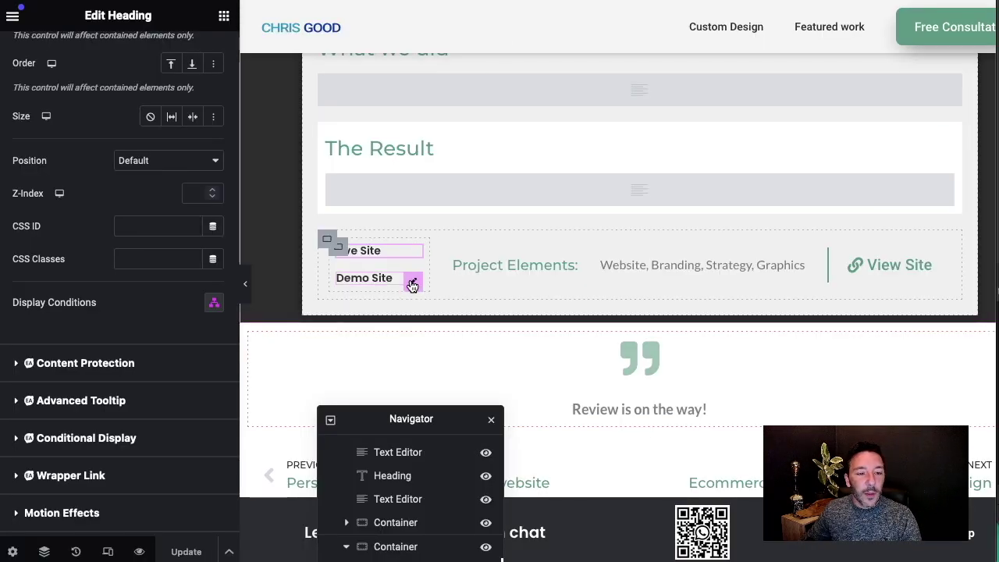
left_click(413, 284)
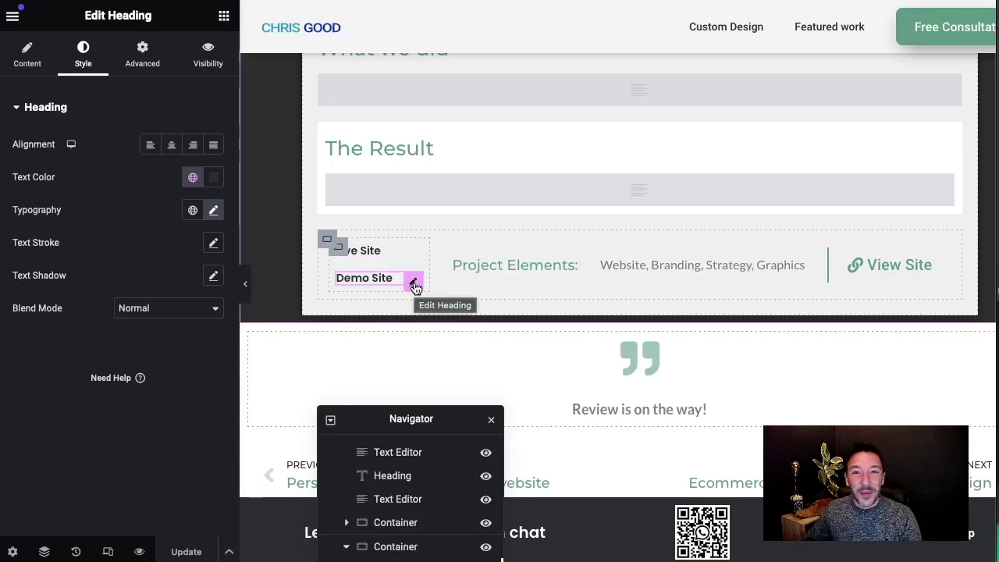
left_click(142, 55)
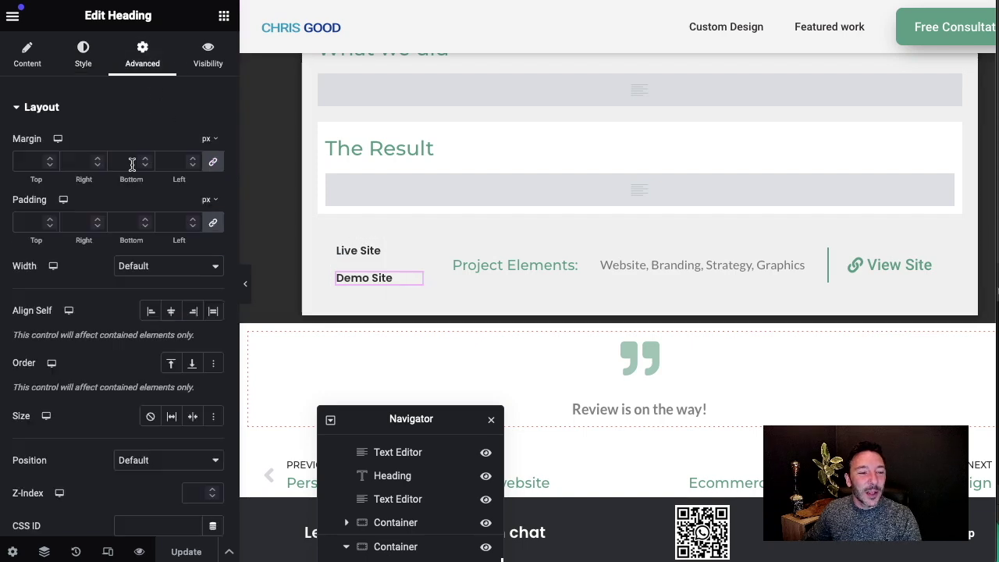
scroll(156, 234, "down", 4)
left_click(214, 465)
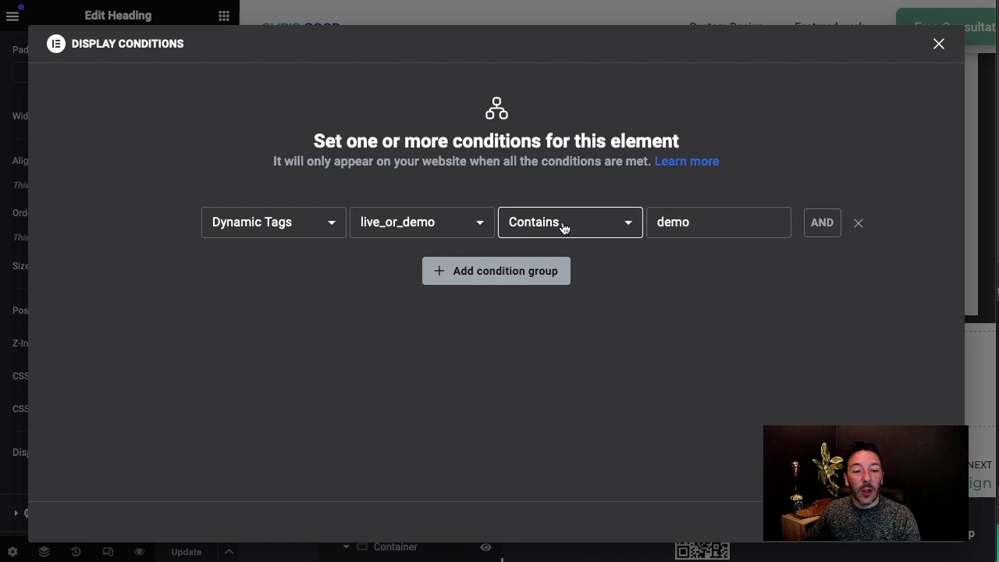
double_click(744, 224)
left_click(725, 282)
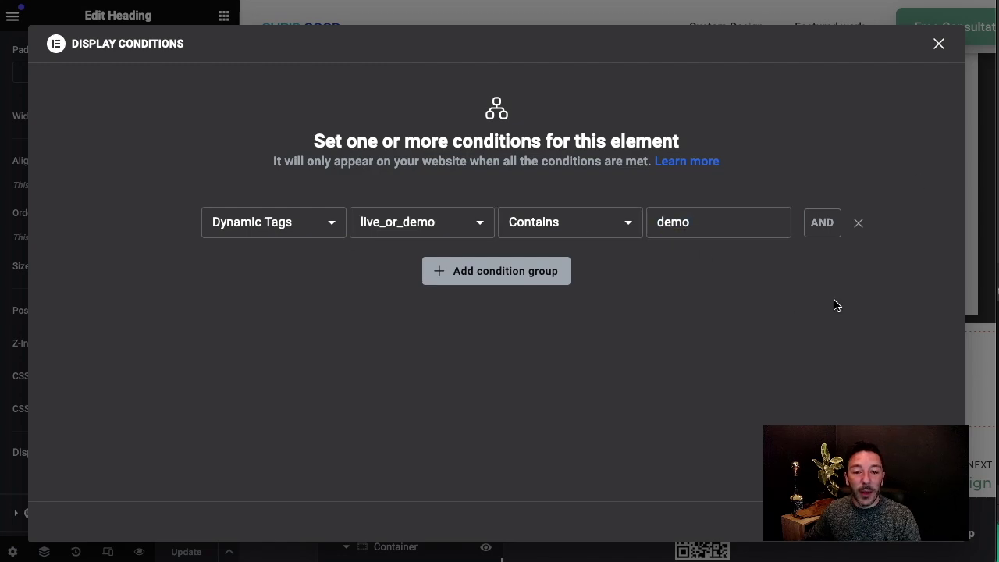
left_click(939, 44)
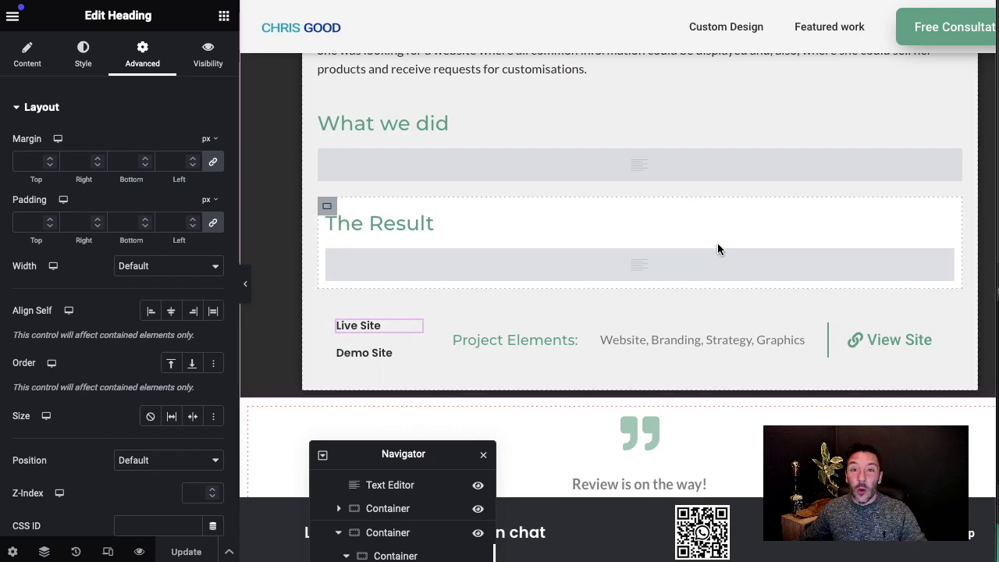
- Select the Live Site badge container on the hero image and scroll to its Display Conditions
scroll(731, 232, "up", 5)
scroll(731, 232, "up", 1)
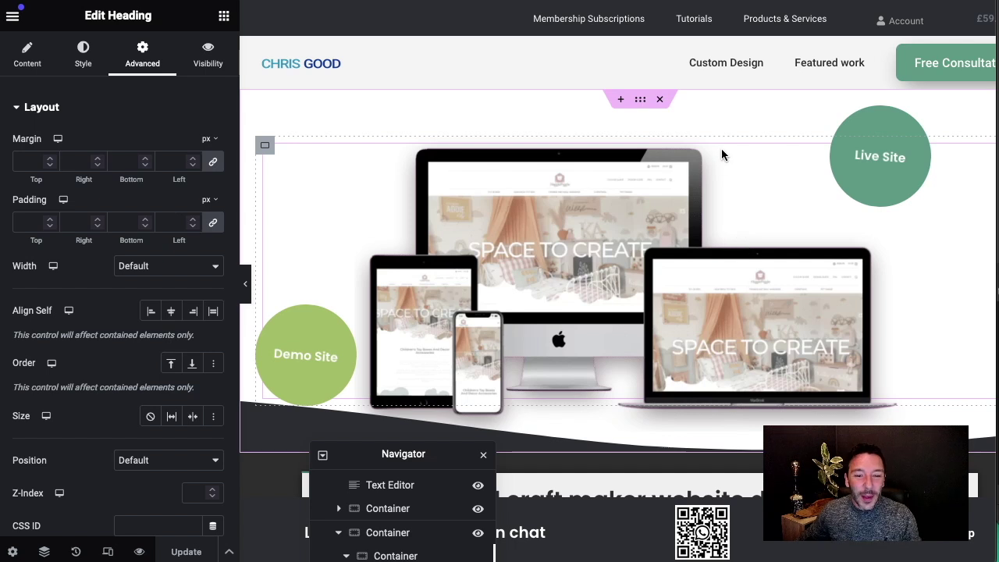
left_click(843, 112)
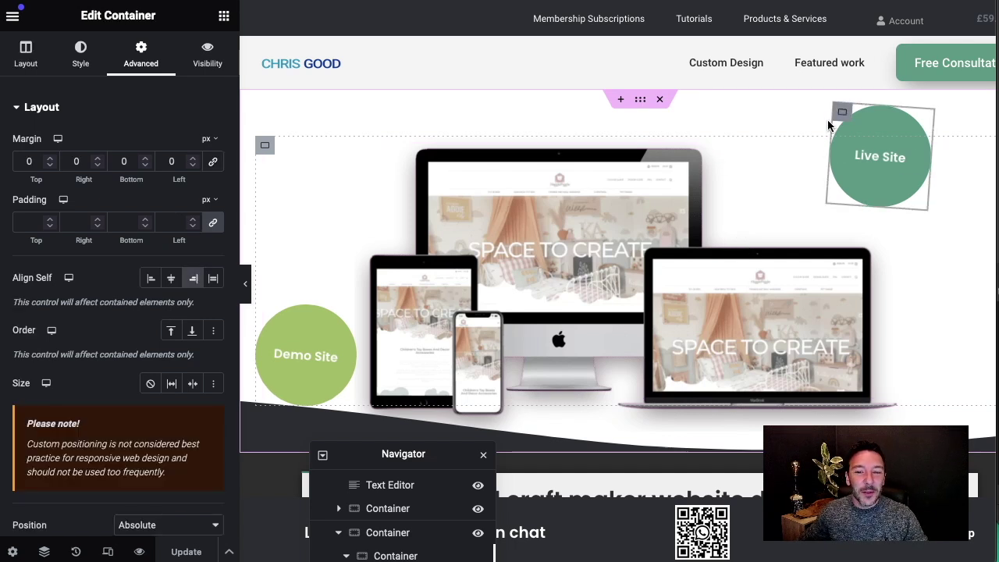
left_click(268, 310)
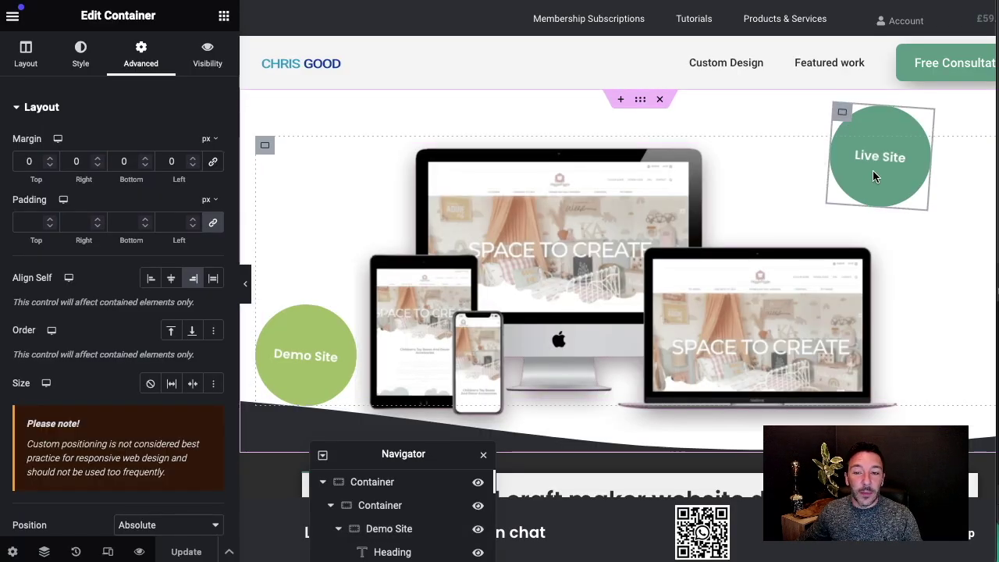
scroll(507, 297, "down", 5)
scroll(330, 305, "down", 5)
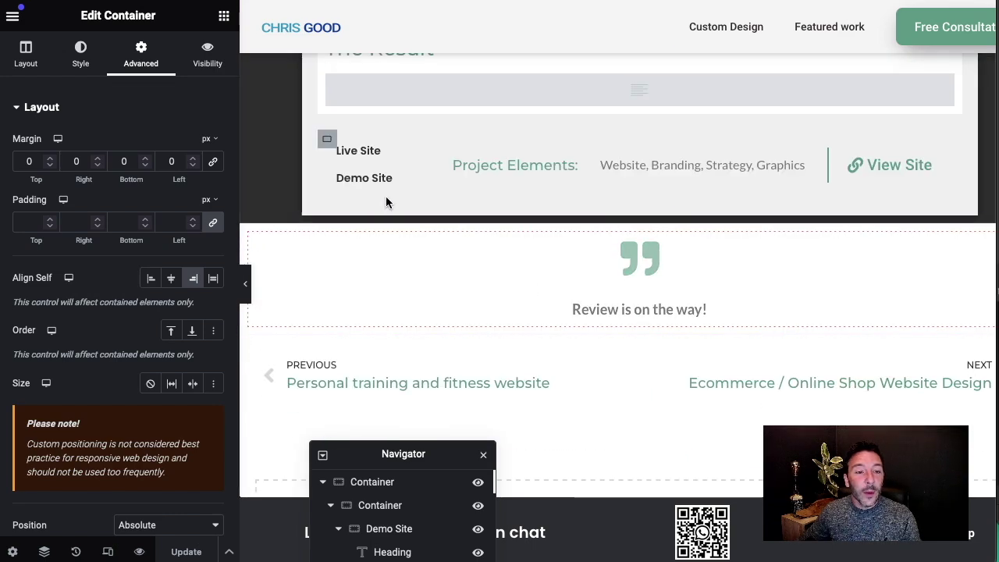
scroll(385, 201, "up", 10)
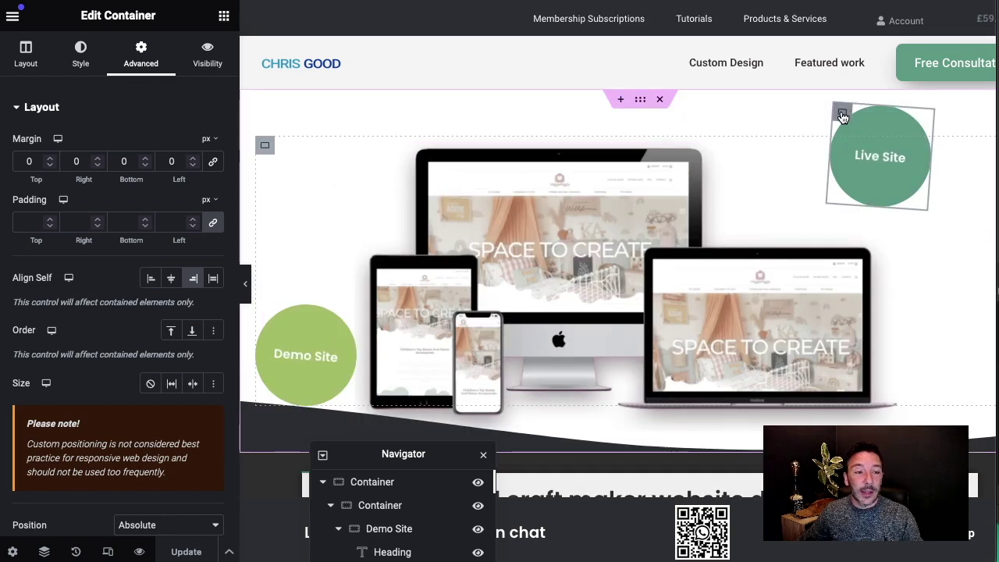
scroll(188, 234, "down", 4)
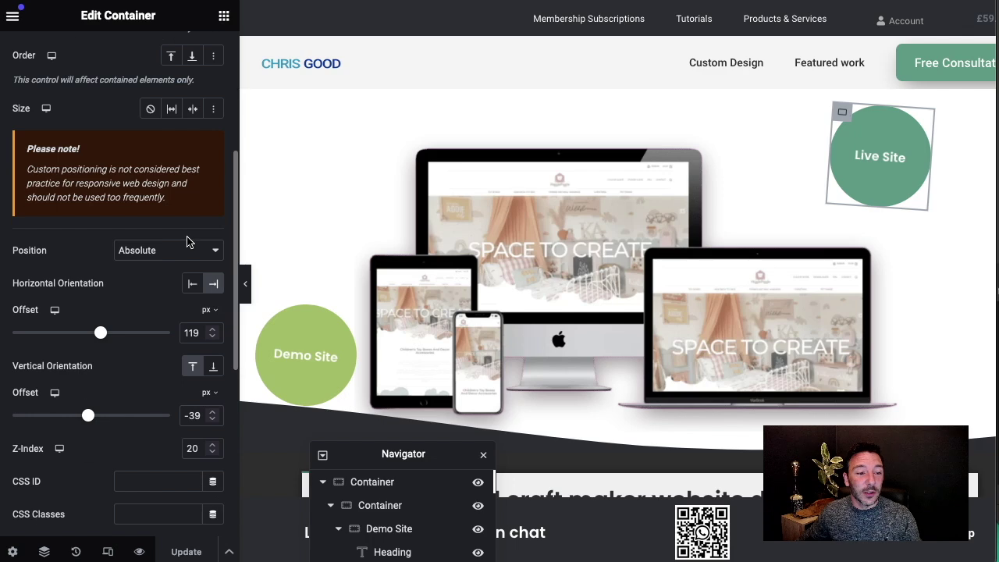
scroll(188, 242, "down", 3)
scroll(169, 221, "down", 4)
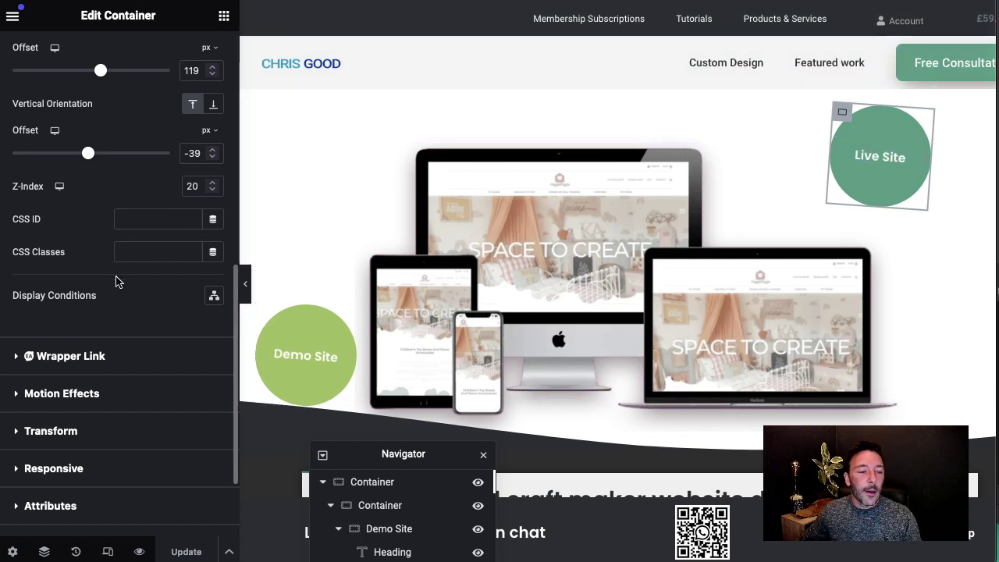
scroll(105, 367, "down", 3)
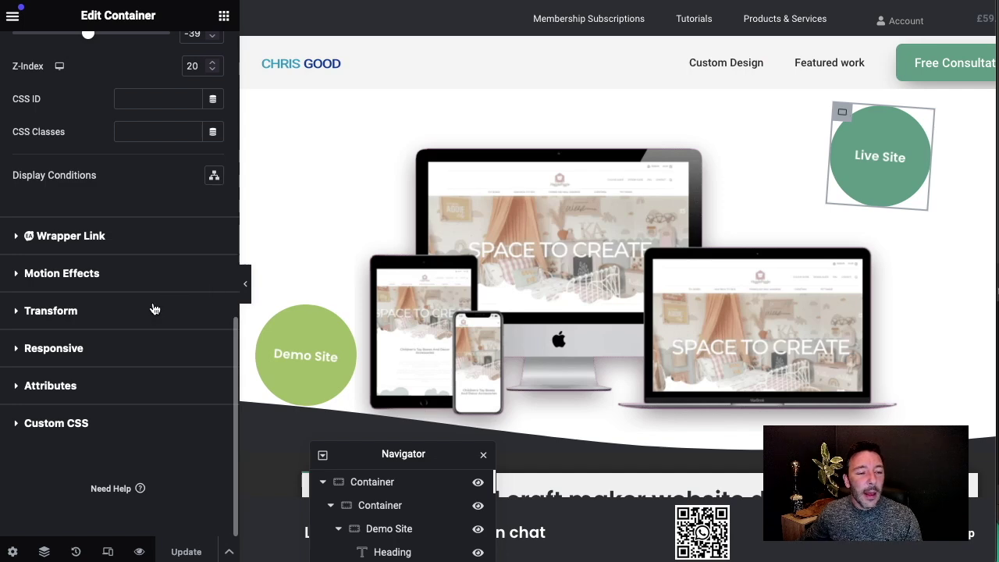
scroll(153, 304, "up", 5)
scroll(156, 309, "down", 2)
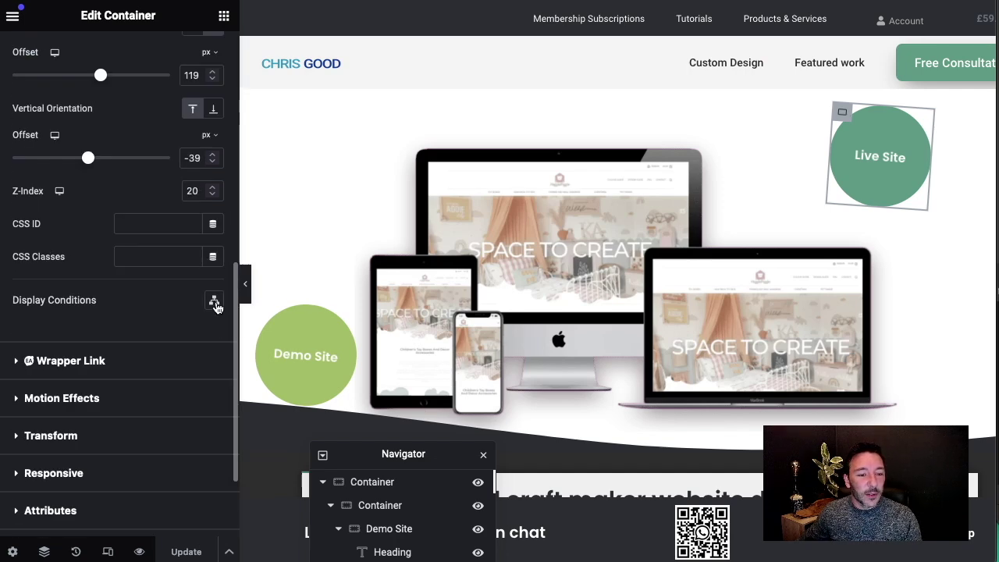
- Add a Dynamic Tags display condition to the Live Site badge container
left_click(215, 302)
left_click(510, 221)
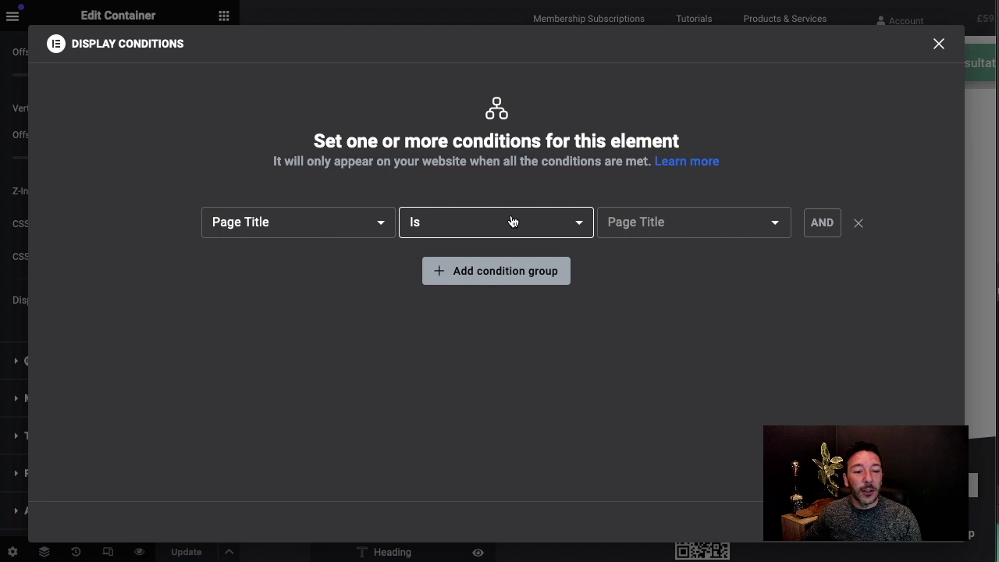
left_click(375, 225)
scroll(304, 351, "down", 5)
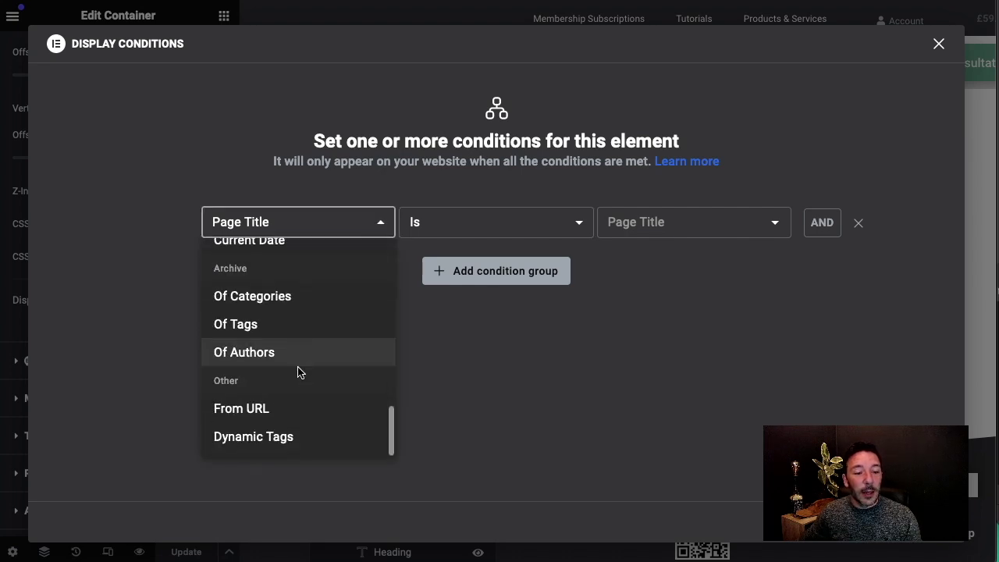
left_click(274, 437)
- Set the condition to live_or_demo Is live and close the dialog
left_click(453, 226)
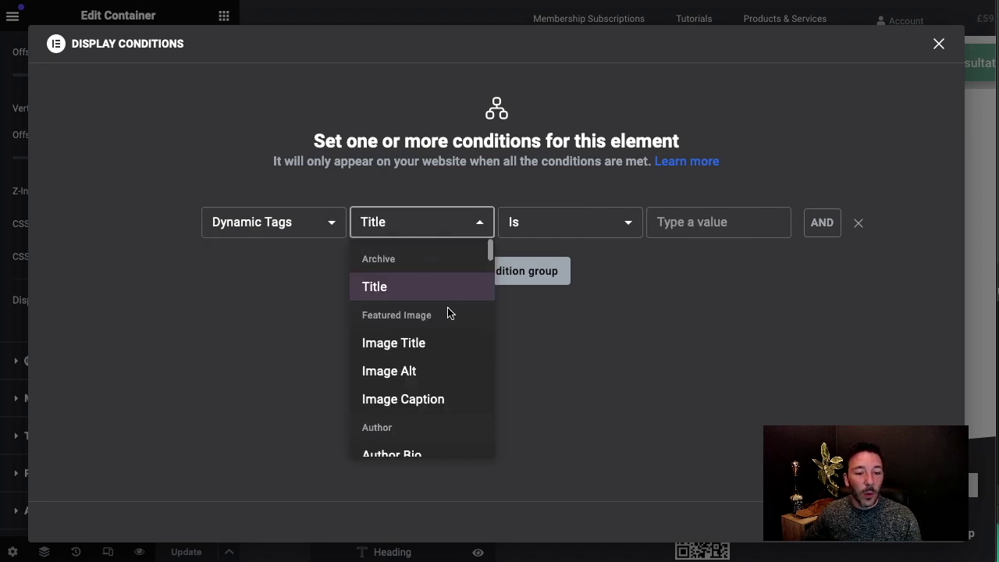
scroll(448, 313, "down", 6)
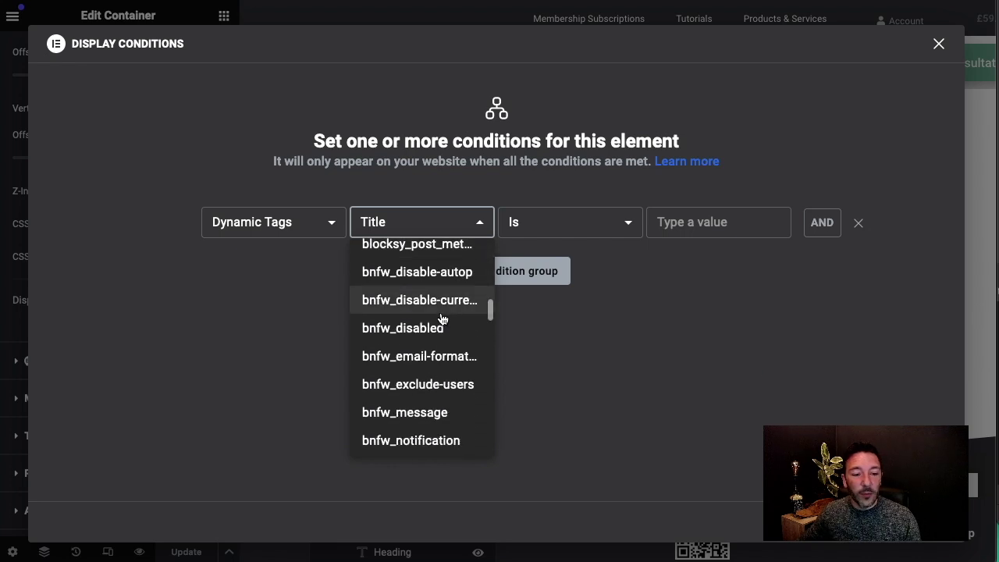
scroll(441, 319, "down", 7)
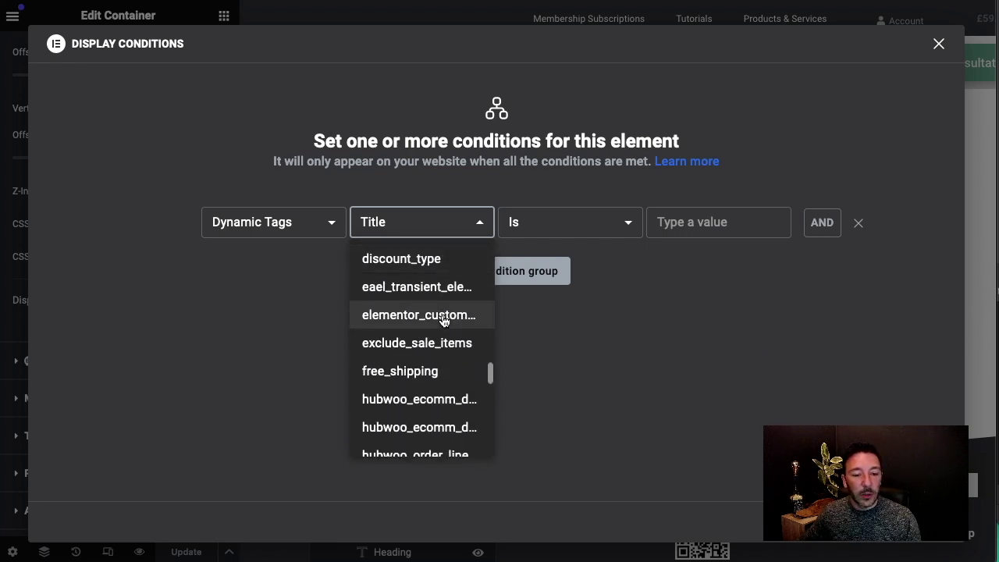
scroll(442, 322, "down", 7)
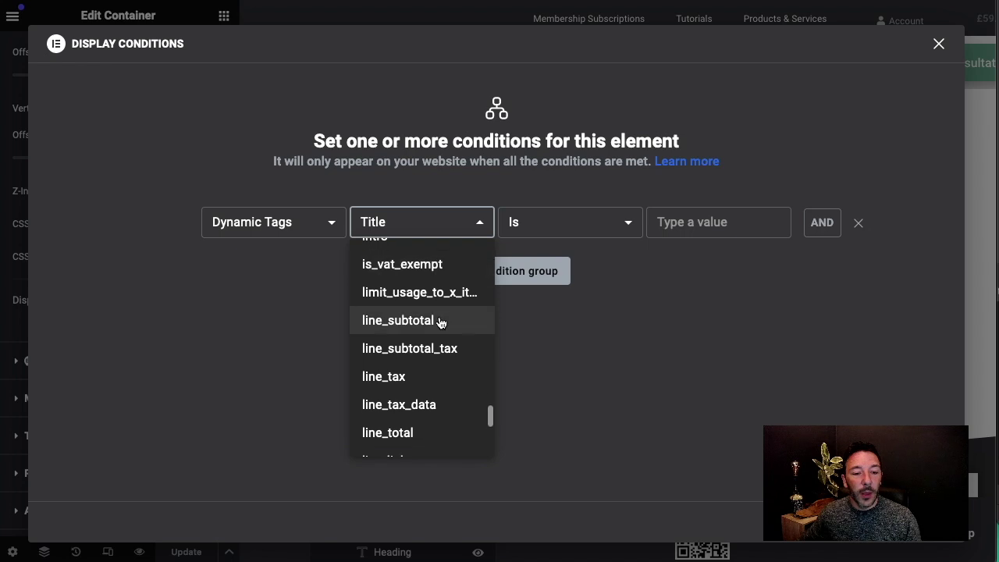
scroll(438, 327, "down", 4)
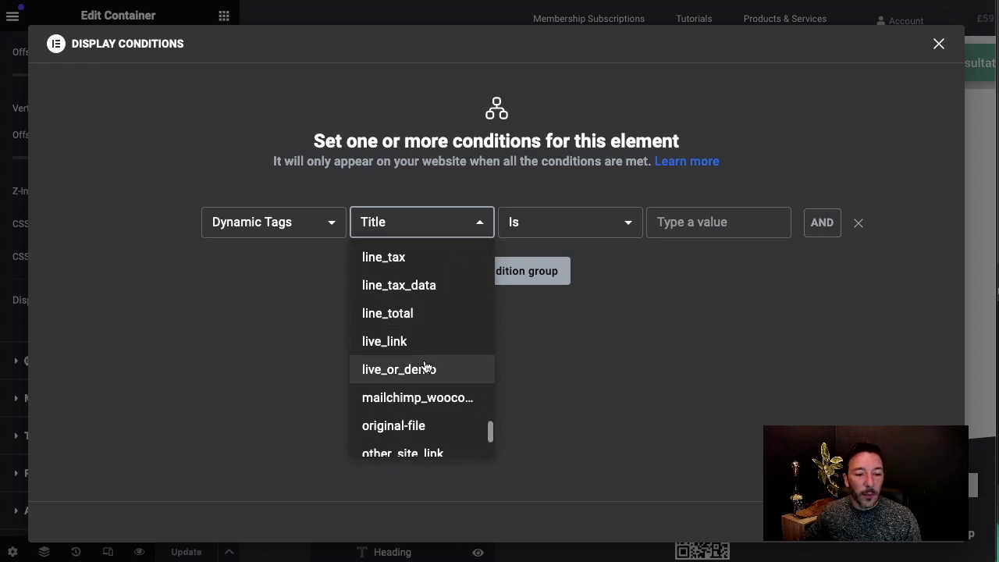
left_click(425, 368)
left_click(627, 222)
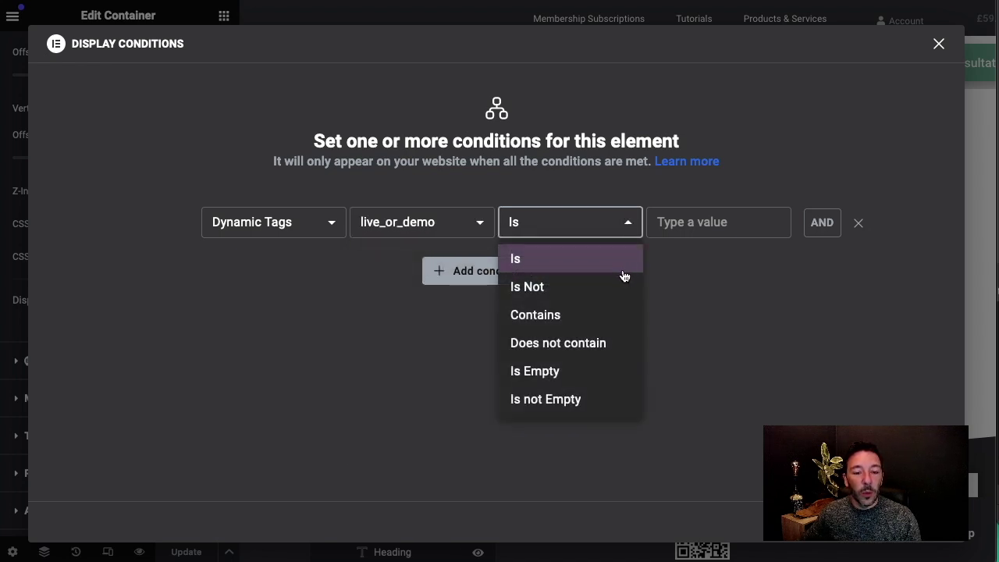
left_click(531, 260)
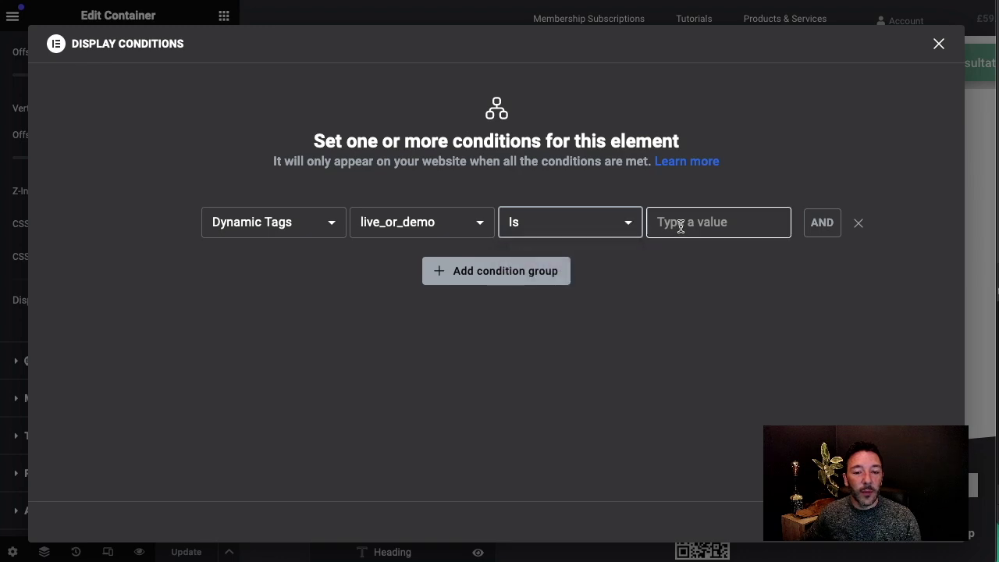
left_click(680, 226)
type("live")
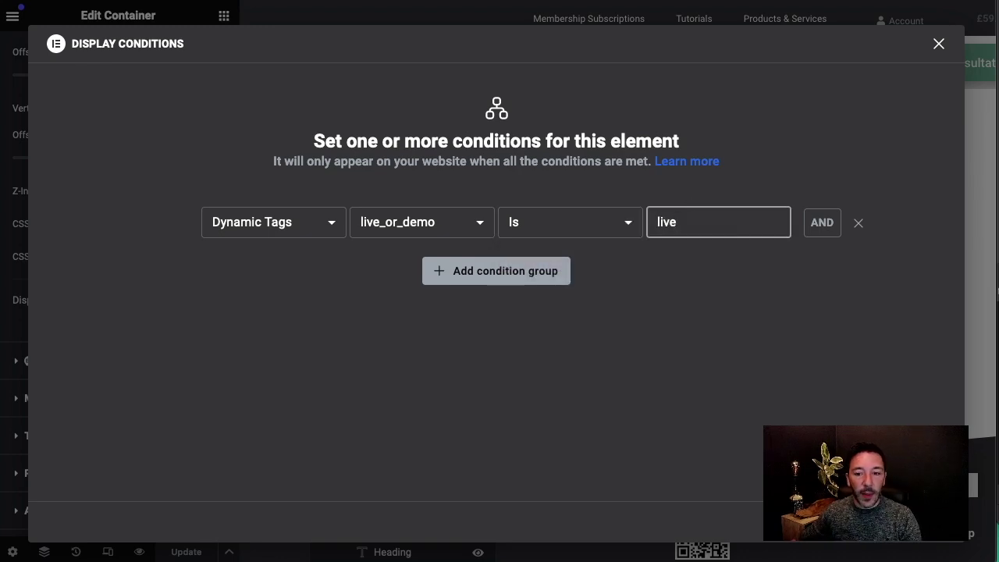
key("Escape")
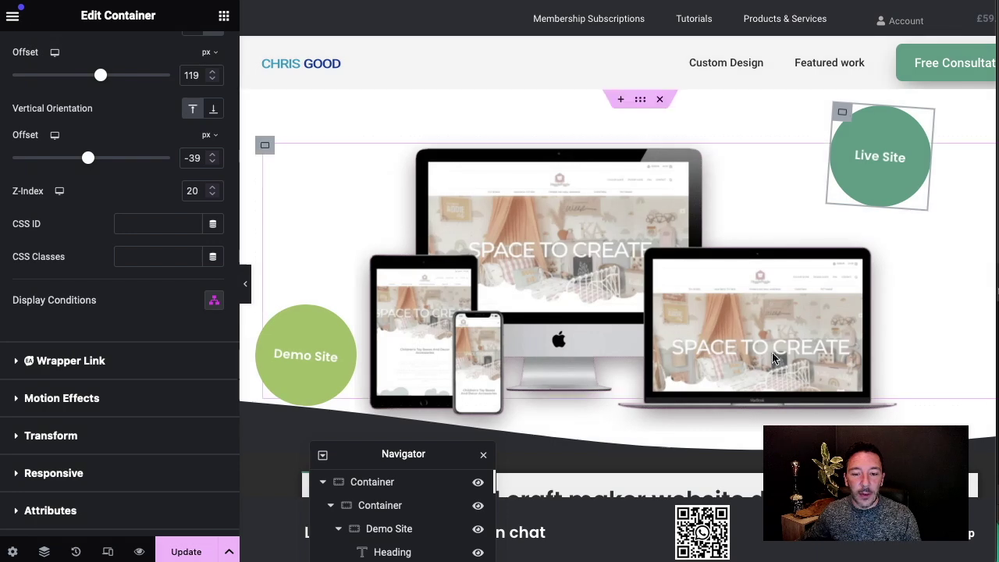
- On the Demo Site badge container, add a display condition row based on a dynamic tag
left_click(268, 312)
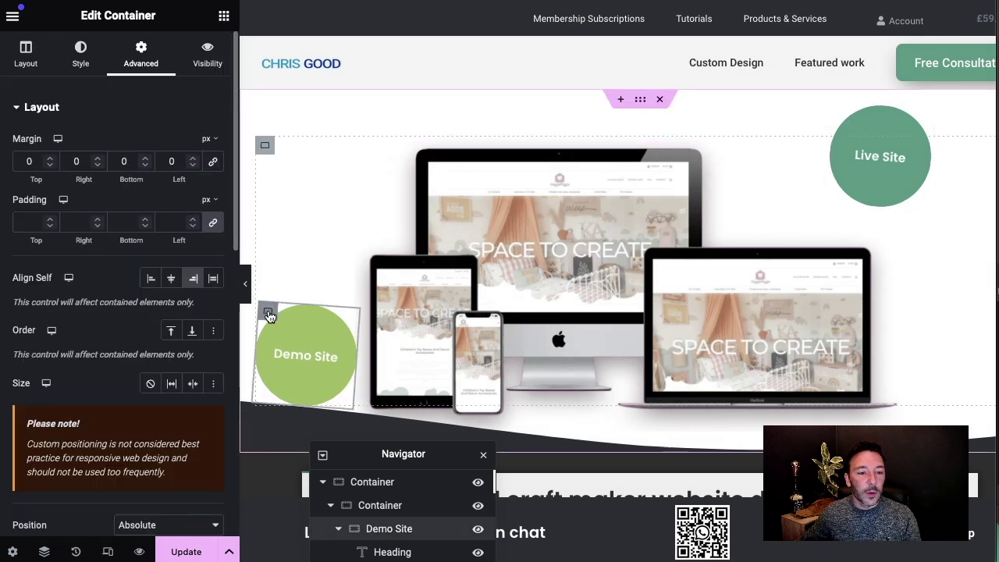
scroll(164, 117, "down", 1)
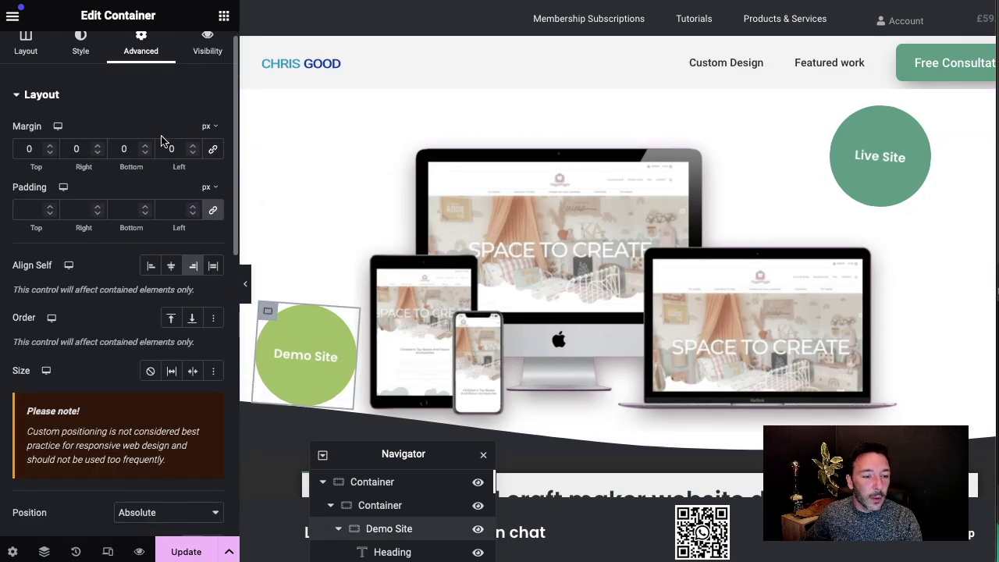
scroll(162, 140, "down", 6)
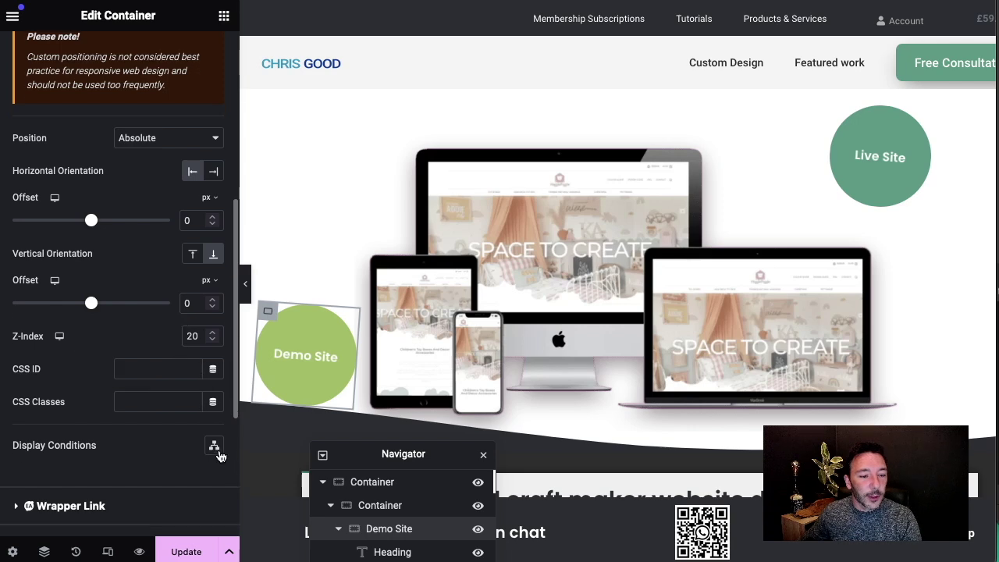
left_click(219, 453)
left_click(470, 216)
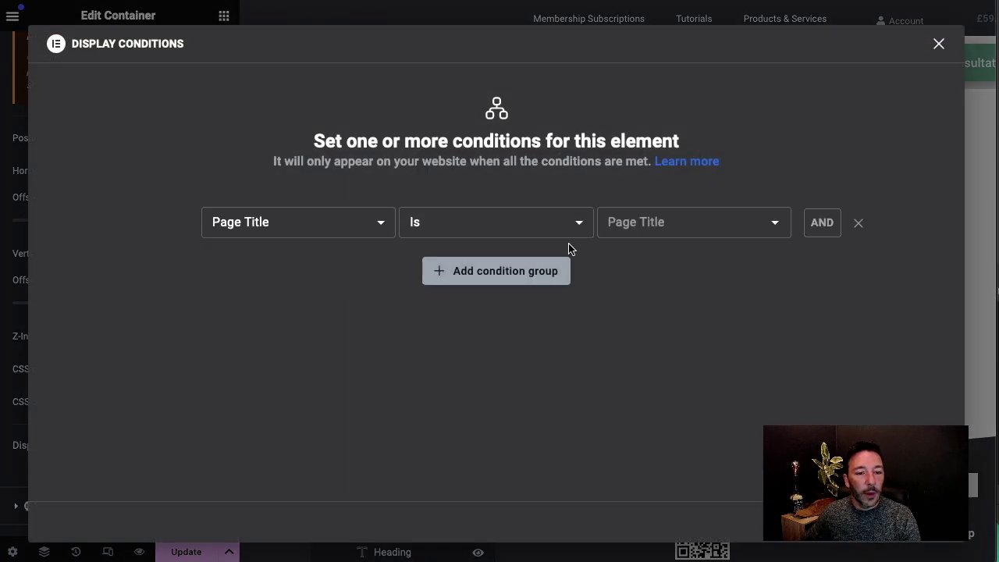
left_click(361, 225)
scroll(317, 339, "down", 5)
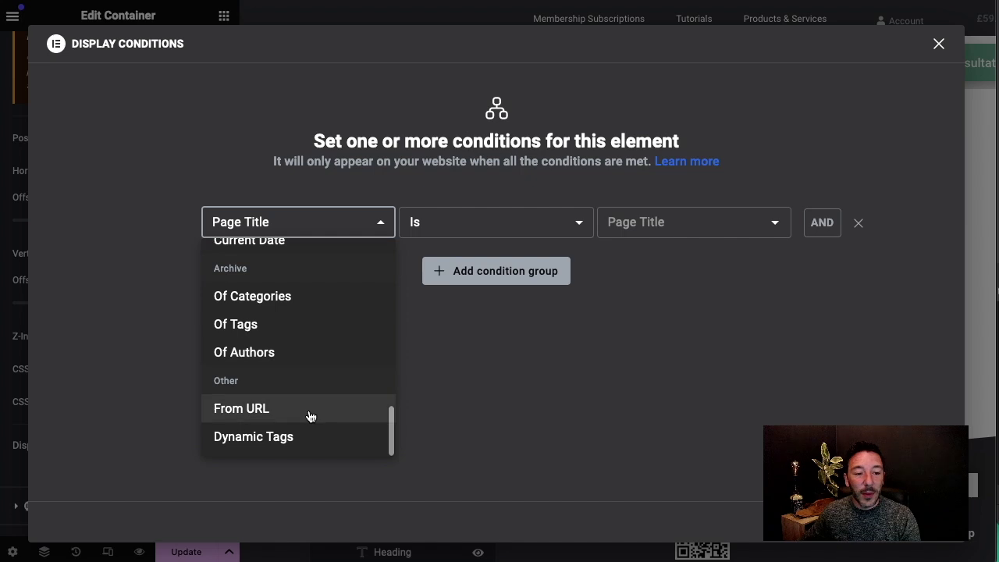
left_click(296, 436)
- Set the condition to the live_or_demo field Is 'demo' and confirm it
left_click(473, 228)
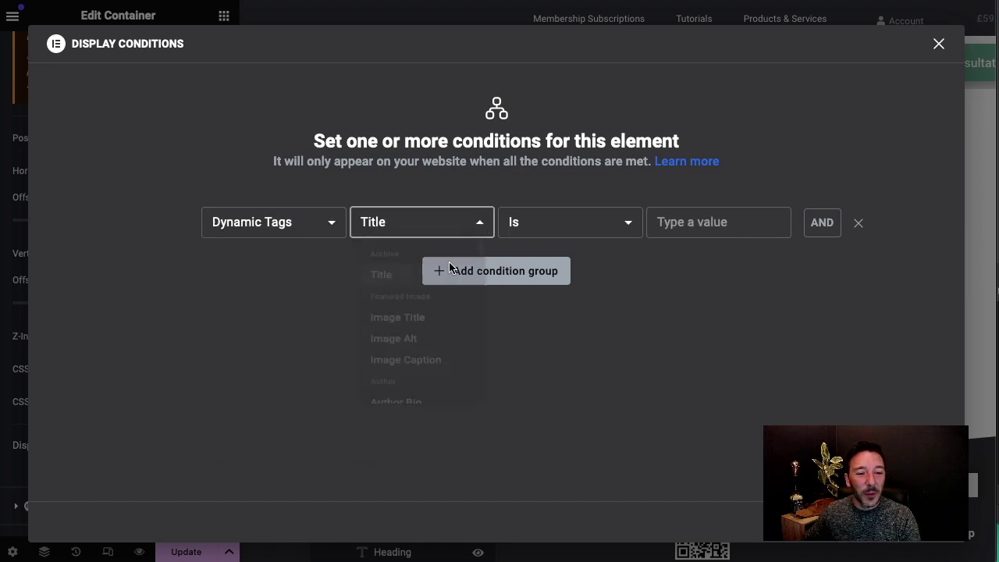
scroll(437, 343, "down", 10)
scroll(439, 352, "down", 10)
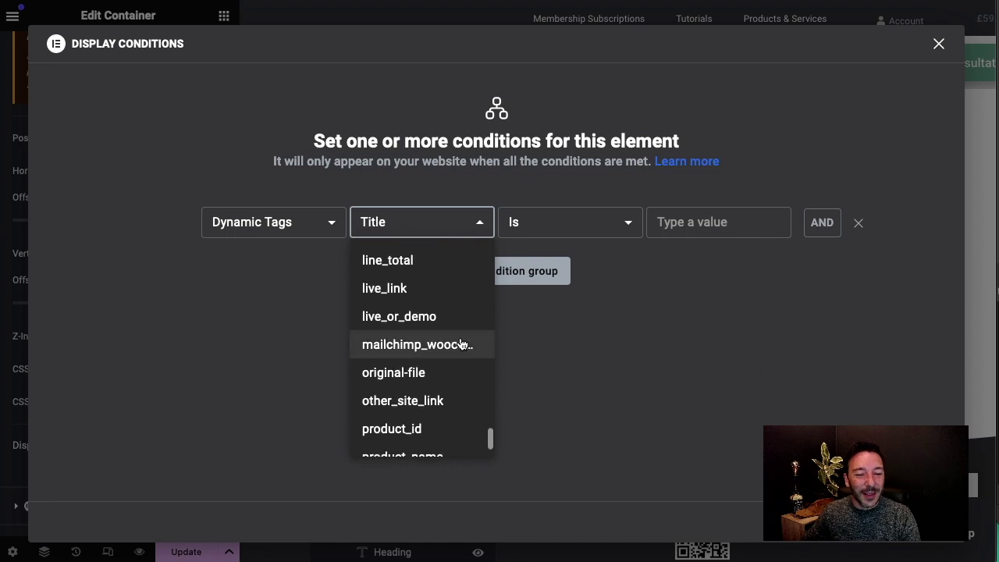
left_click(424, 316)
left_click(674, 221)
type("demo")
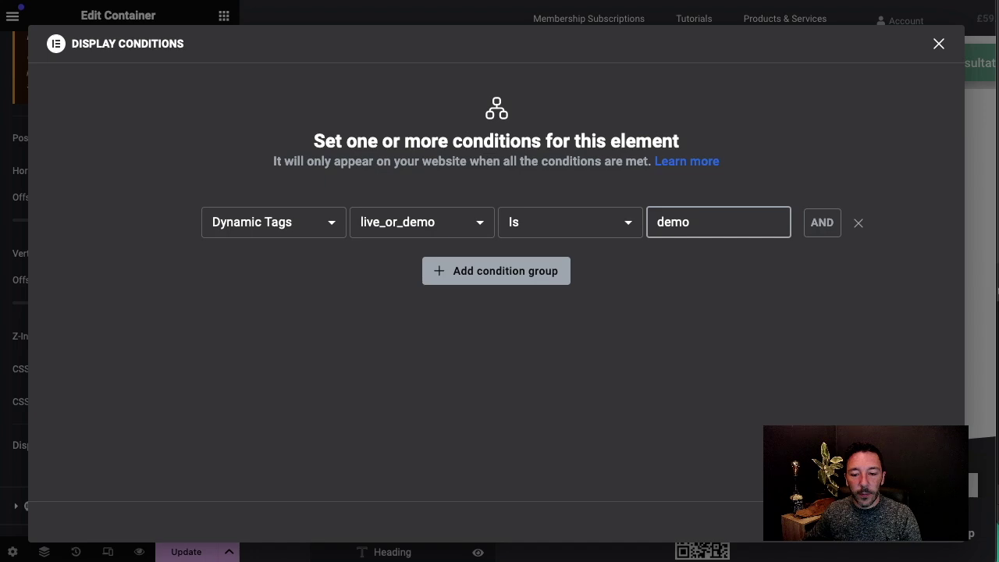
key("Escape")
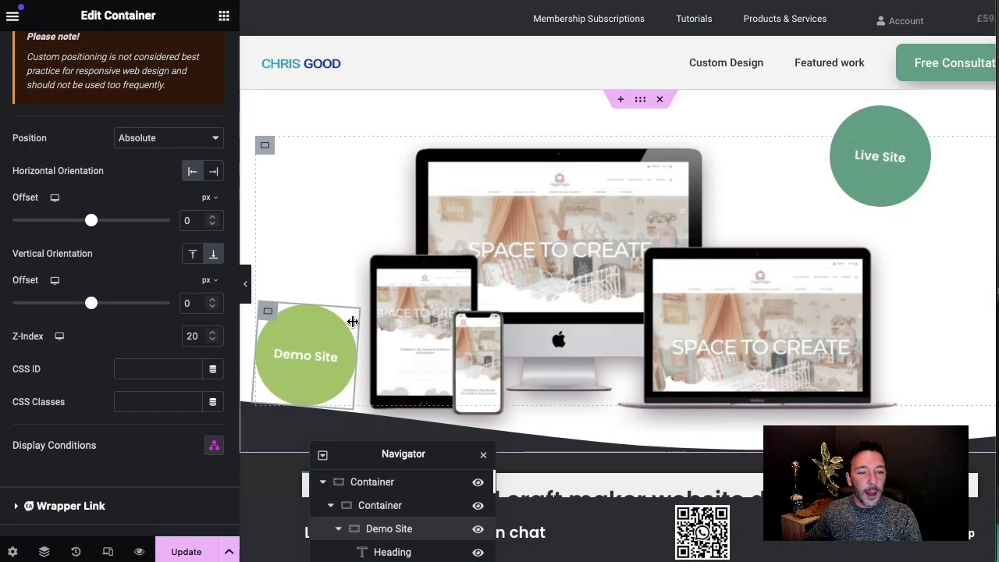
- Set the Live Site badge container's Motion Effects entrance animation to Bounce In
scroll(157, 125, "up", 10)
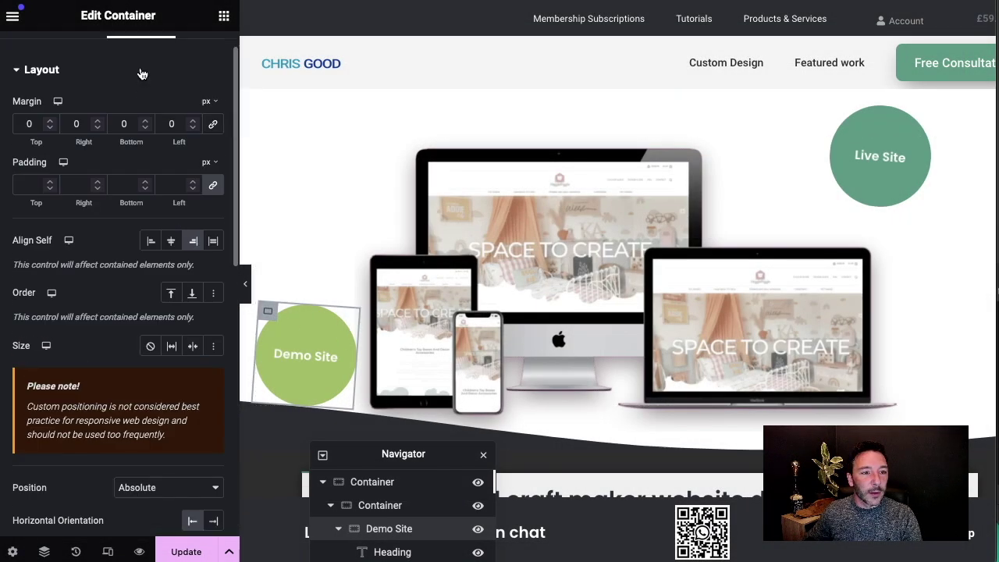
left_click(885, 127)
scroll(148, 265, "down", 6)
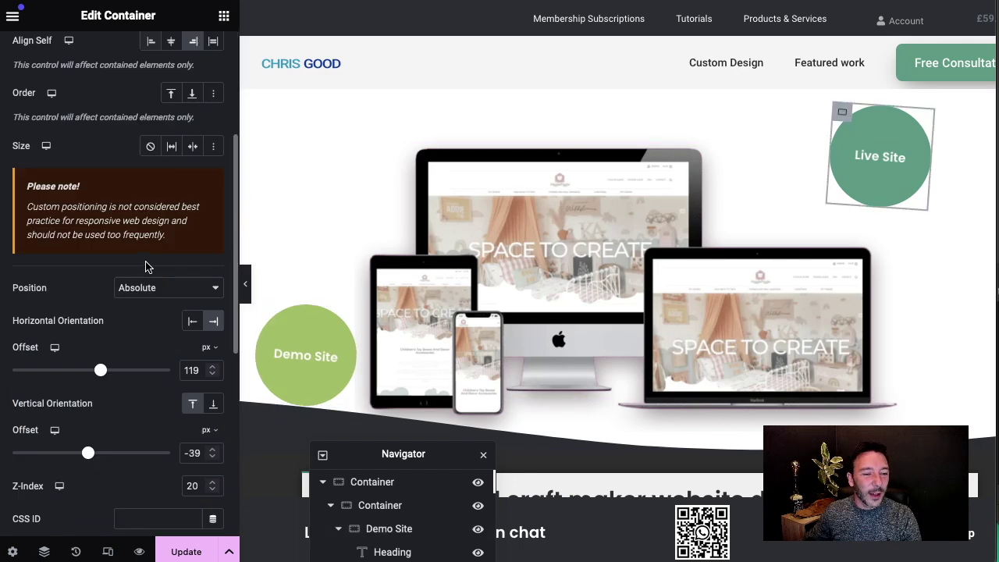
scroll(156, 289, "down", 5)
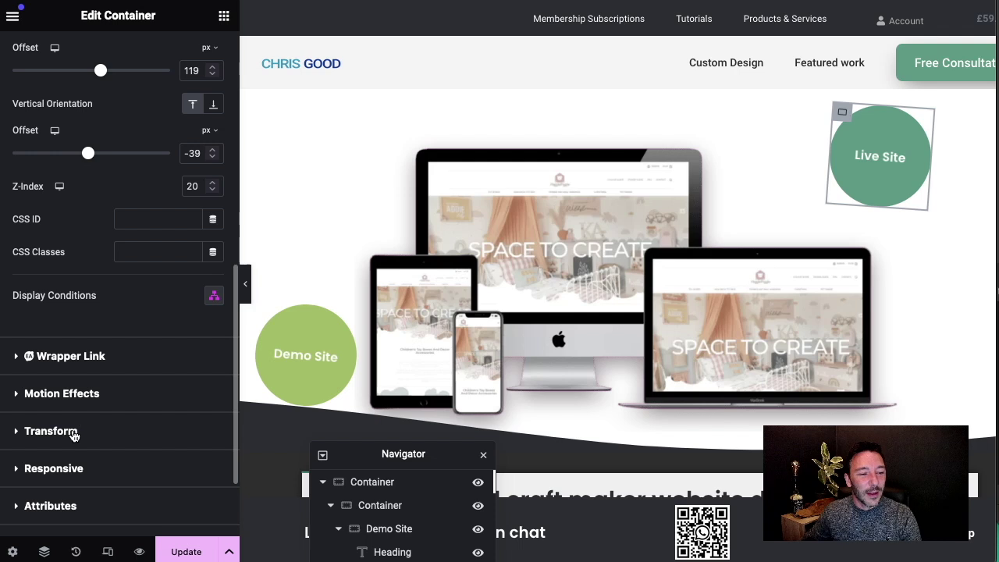
left_click(82, 395)
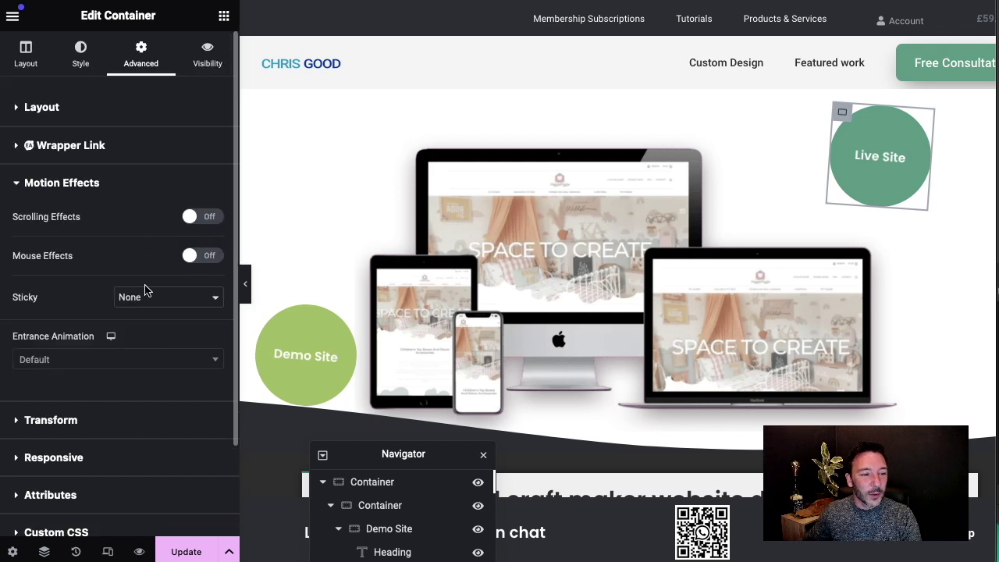
left_click(160, 361)
scroll(102, 449, "down", 4)
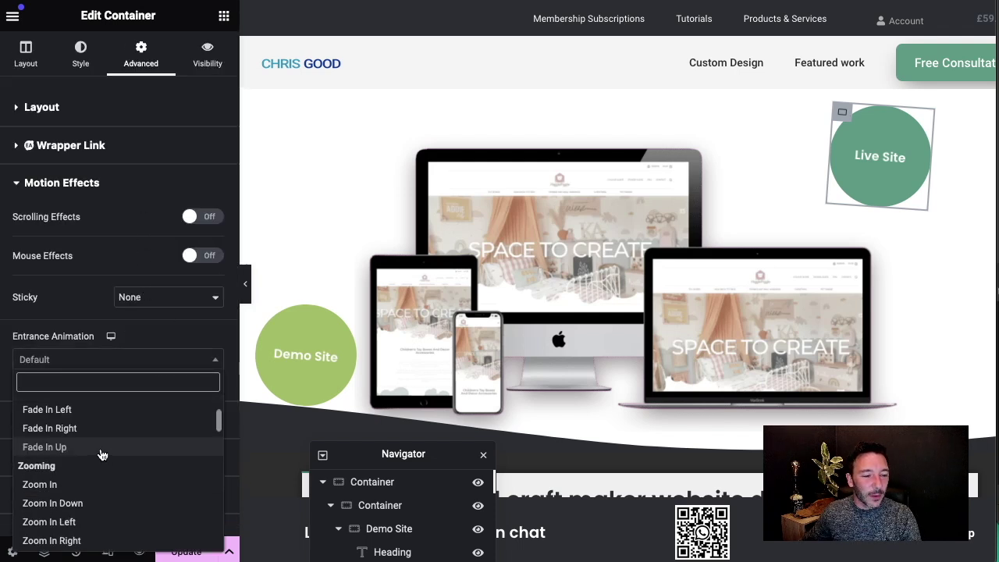
scroll(101, 461, "down", 3)
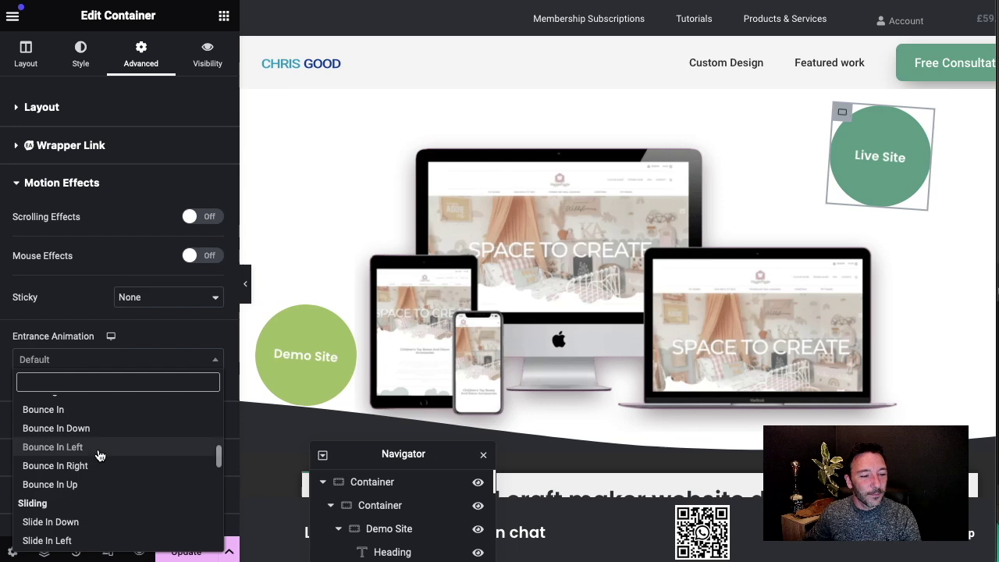
left_click(90, 409)
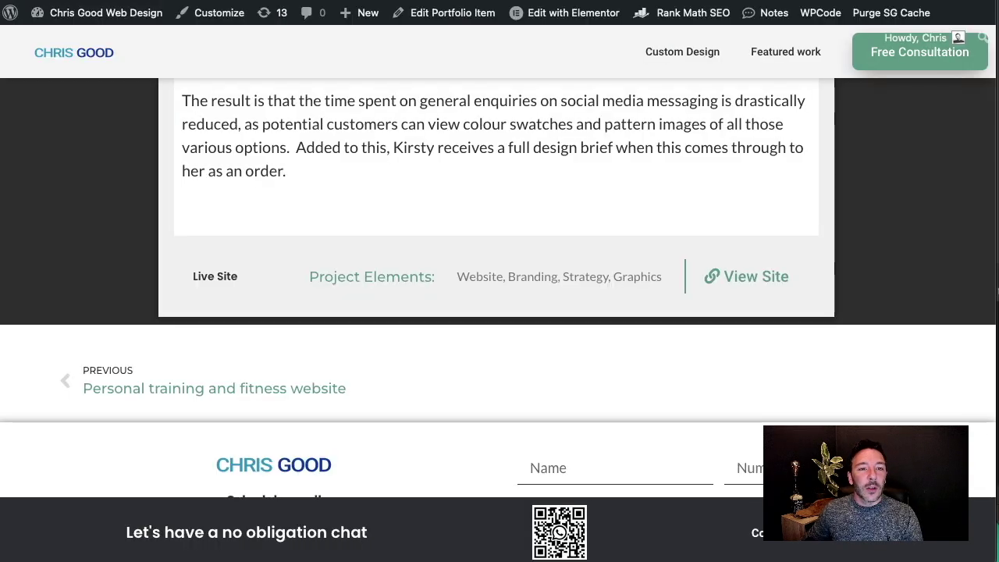
- Review the live portfolio page, then go to the Bridal and Wedding Services Website Design project
scroll(552, 201, "up", 15)
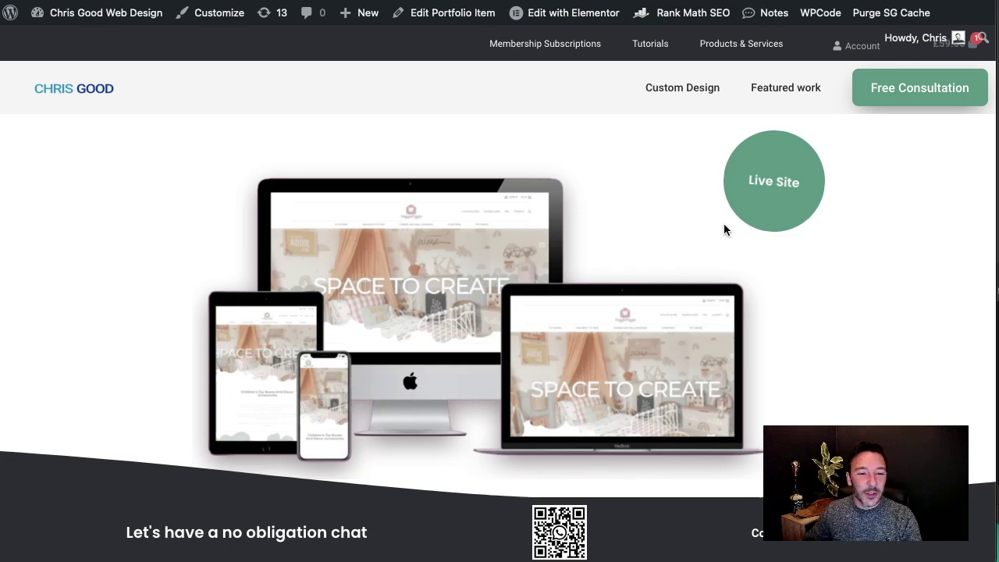
scroll(707, 234, "down", 20)
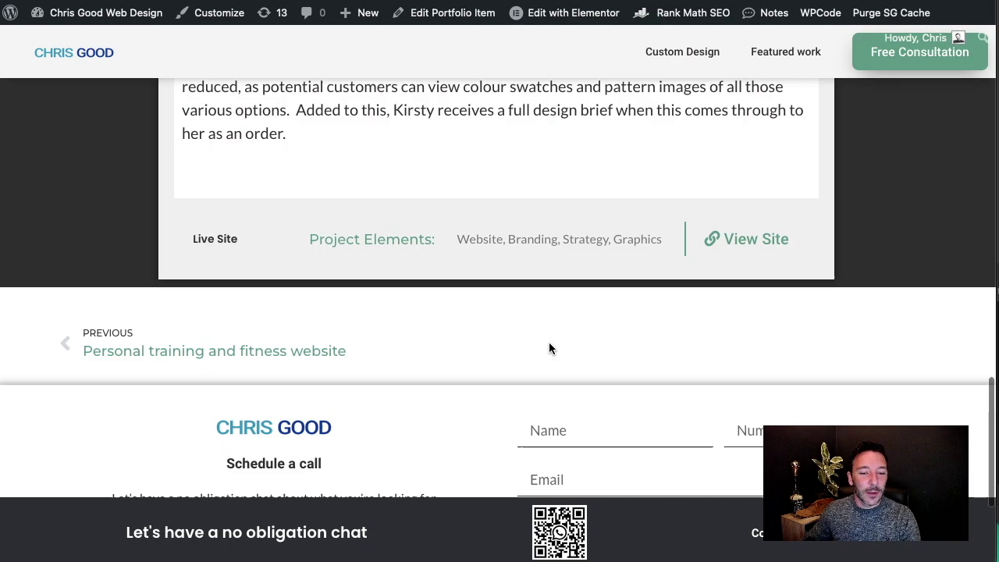
scroll(425, 196, "up", 20)
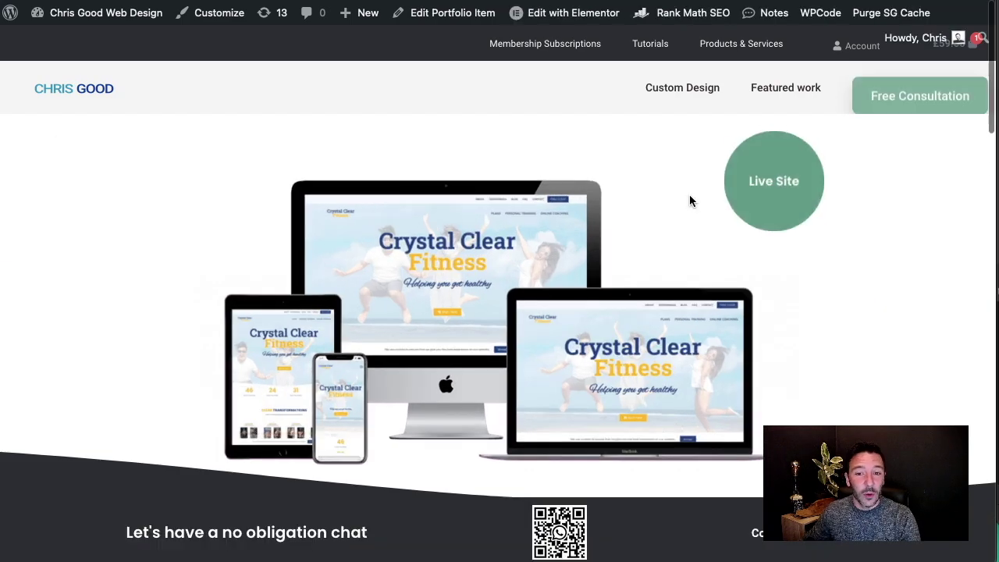
scroll(598, 243, "down", 15)
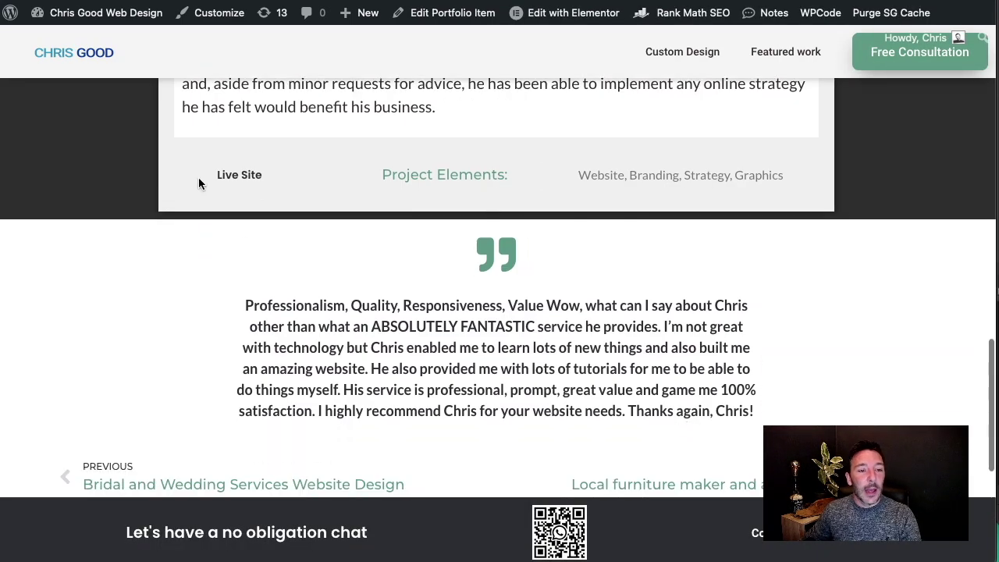
scroll(668, 184, "up", 15)
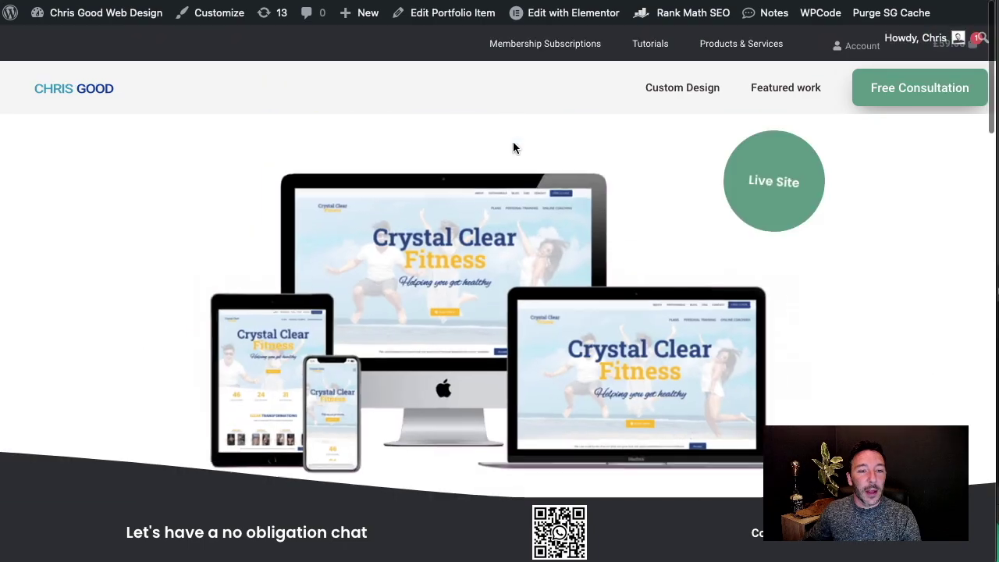
scroll(515, 176, "down", 15)
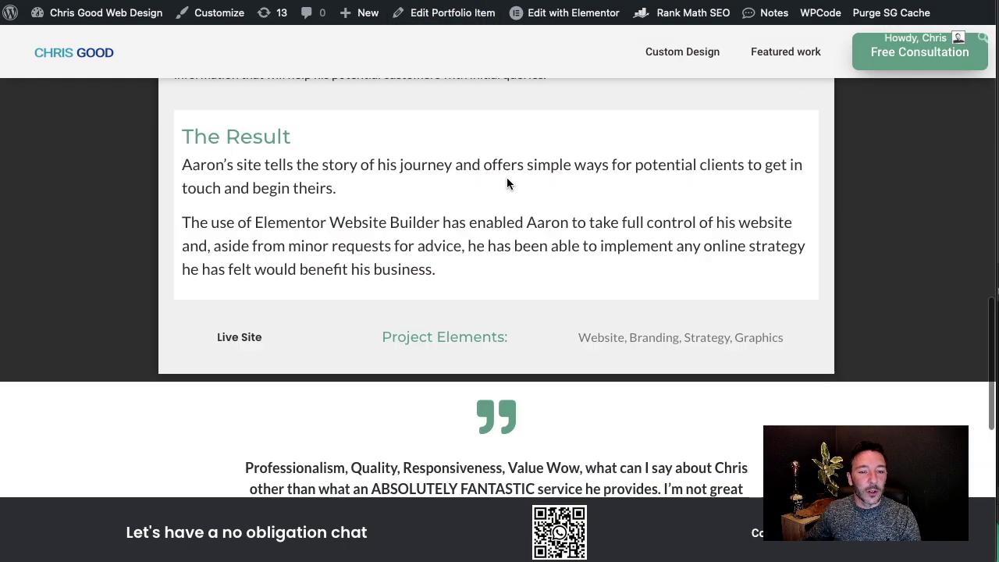
scroll(399, 172, "up", 3)
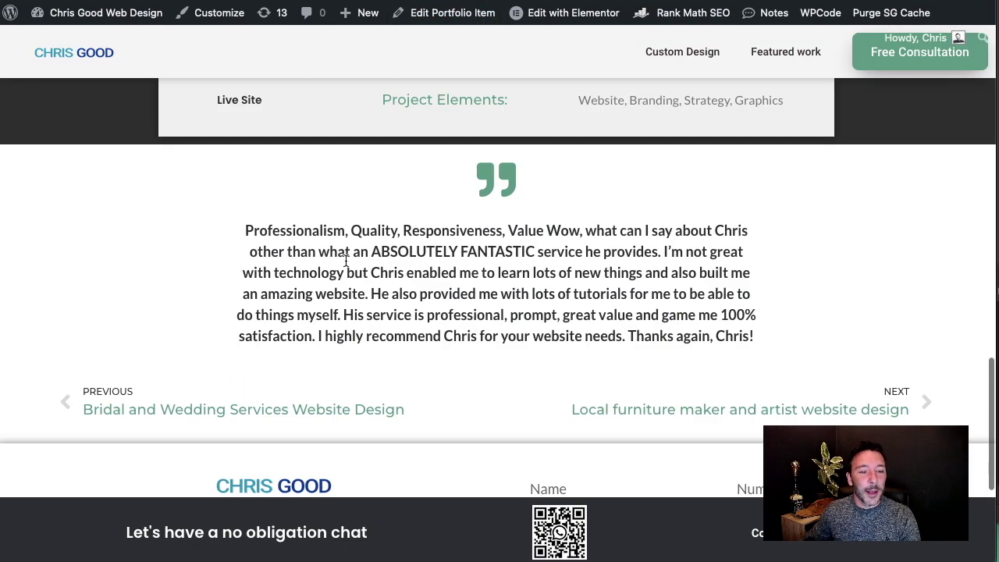
left_click(230, 421)
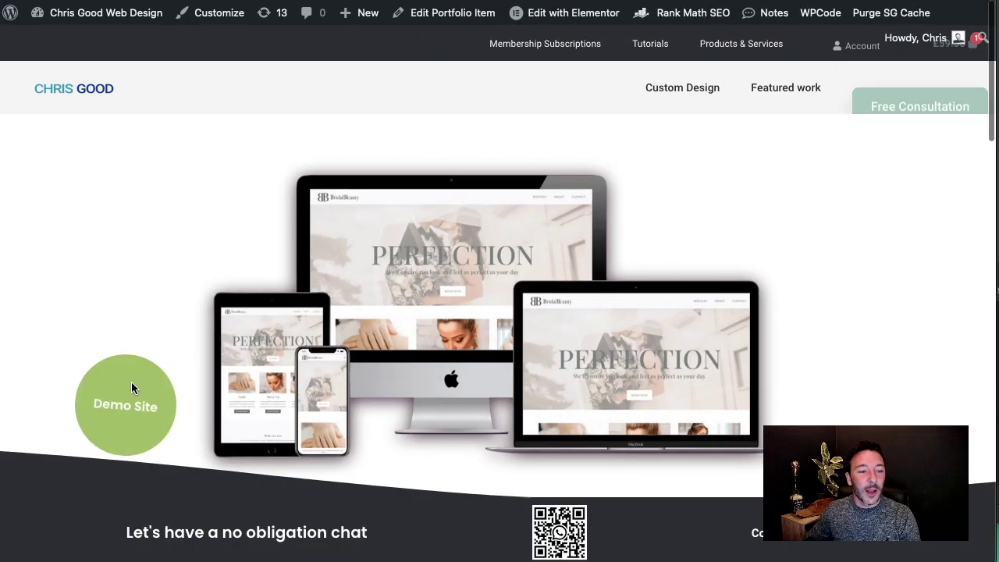